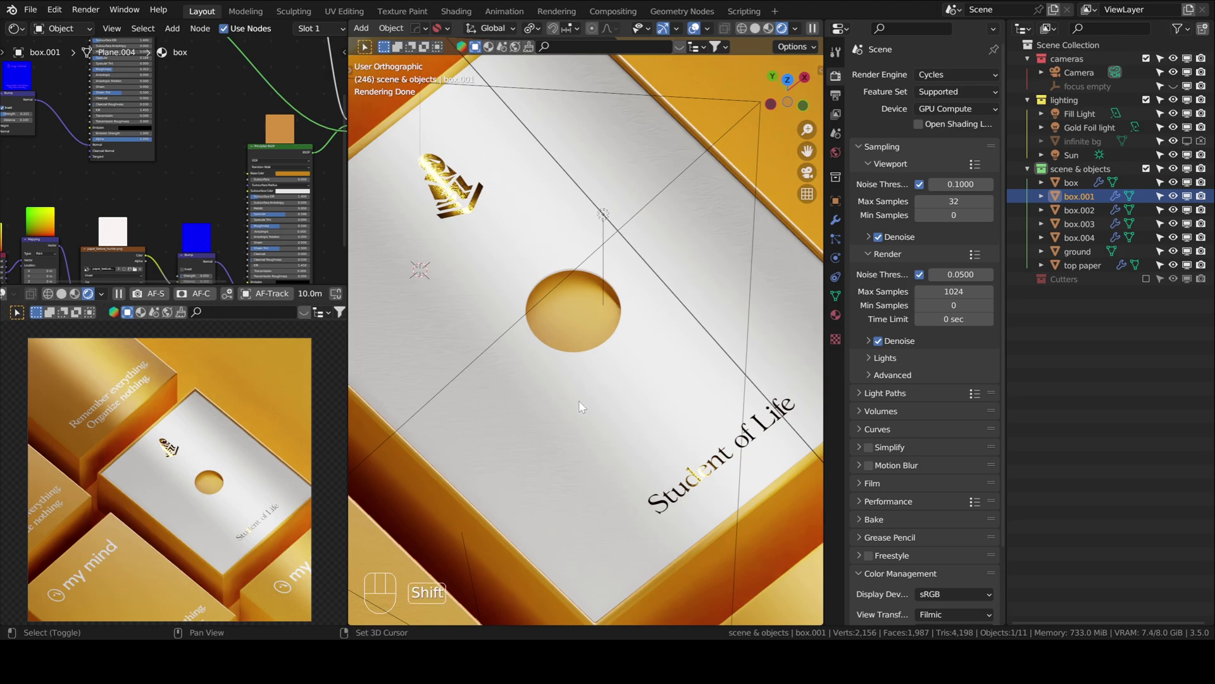
# Turn on Invert for the Bump node that shapes the white "my mind" lettering on the gold box.
pyautogui.keyDown('shift'); pyautogui.moveTo(490, 433); pyautogui.dragTo(635, 353, button='middle'); pyautogui.keyUp('shift')
pyautogui.keyDown('shift'); pyautogui.moveTo(509, 396); pyautogui.dragTo(650, 301, button='middle'); pyautogui.keyUp('shift')
pyautogui.scroll(5, 484, 366)
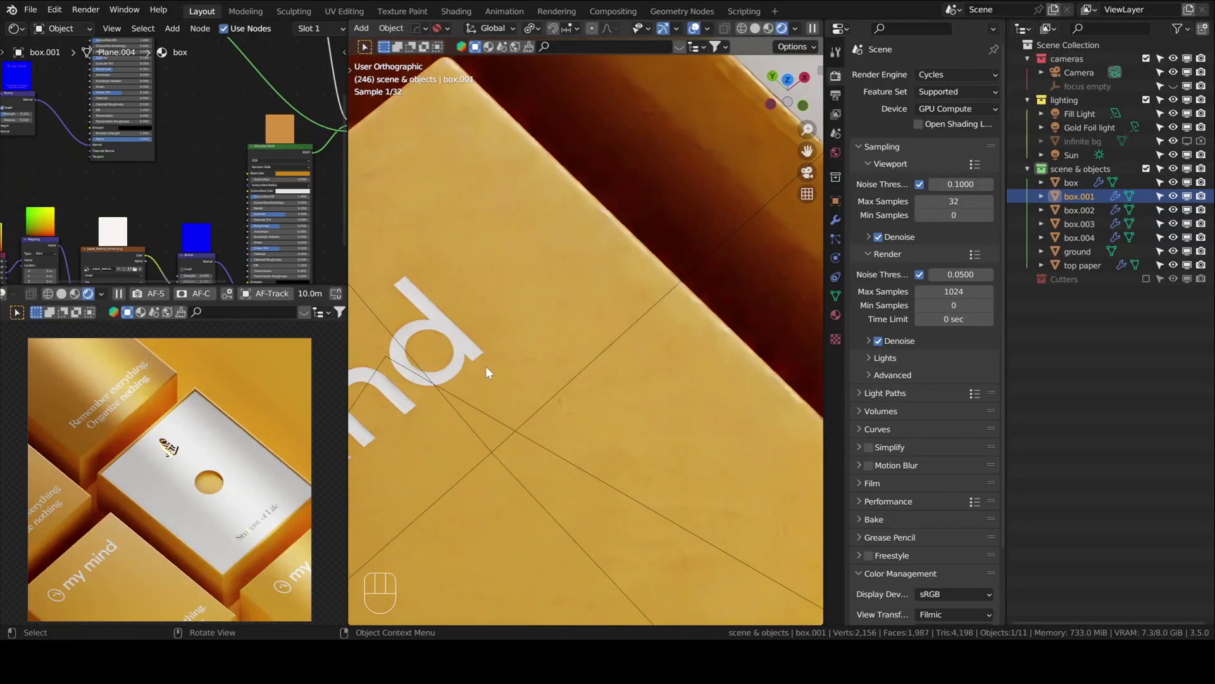
pyautogui.keyDown('shift'); pyautogui.moveTo(484, 366); pyautogui.dragTo(598, 393, button='middle'); pyautogui.keyUp('shift')
pyautogui.scroll(3, 561, 399)
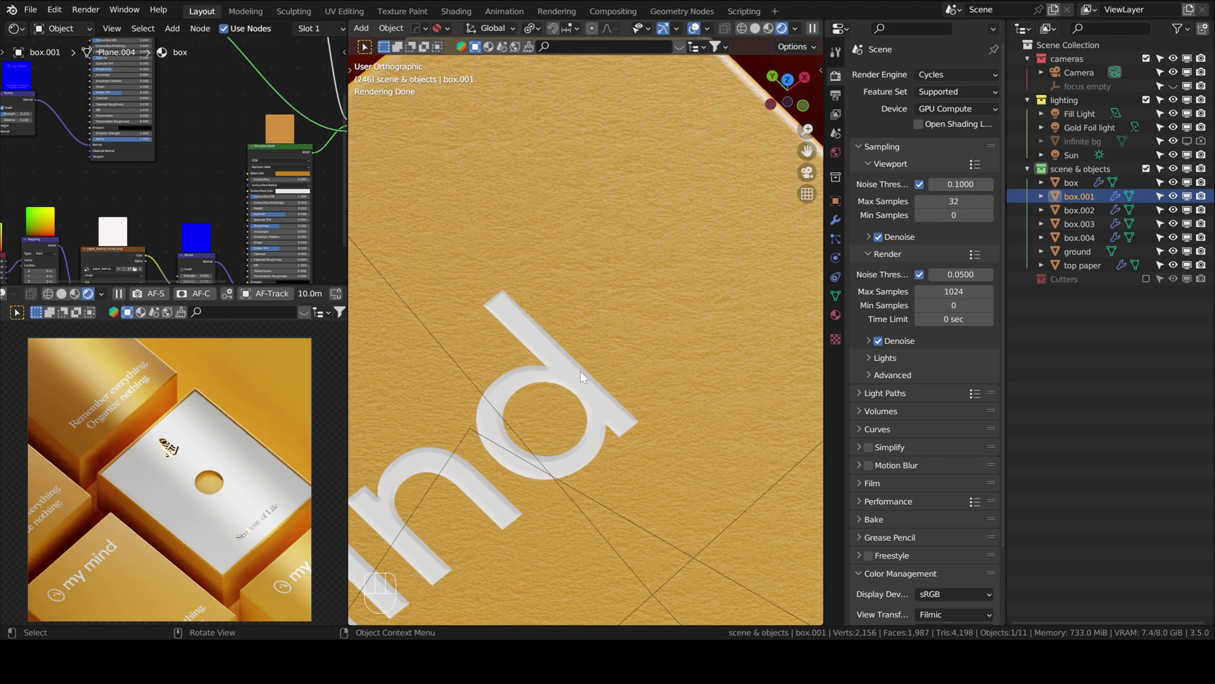
pyautogui.keyDown('shift'); pyautogui.moveTo(56, 165); pyautogui.dragTo(176, 222, button='middle'); pyautogui.keyUp('shift')
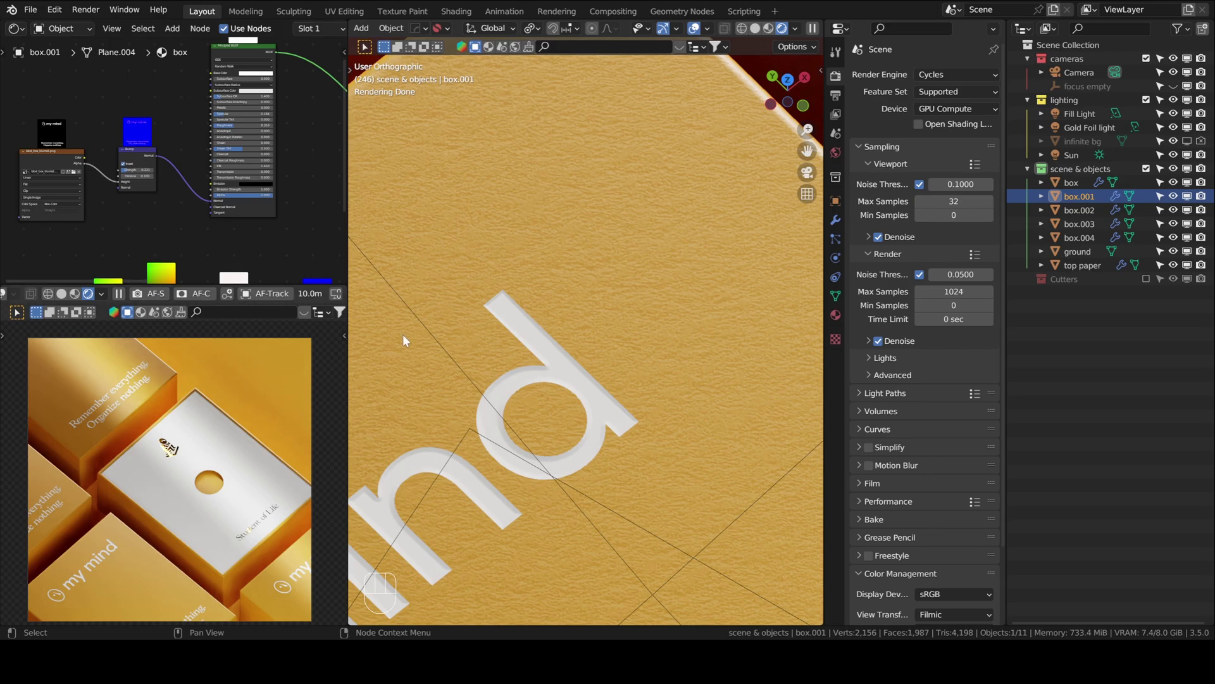
pyautogui.scroll(2, 162, 220)
pyautogui.scroll(4, 162, 220)
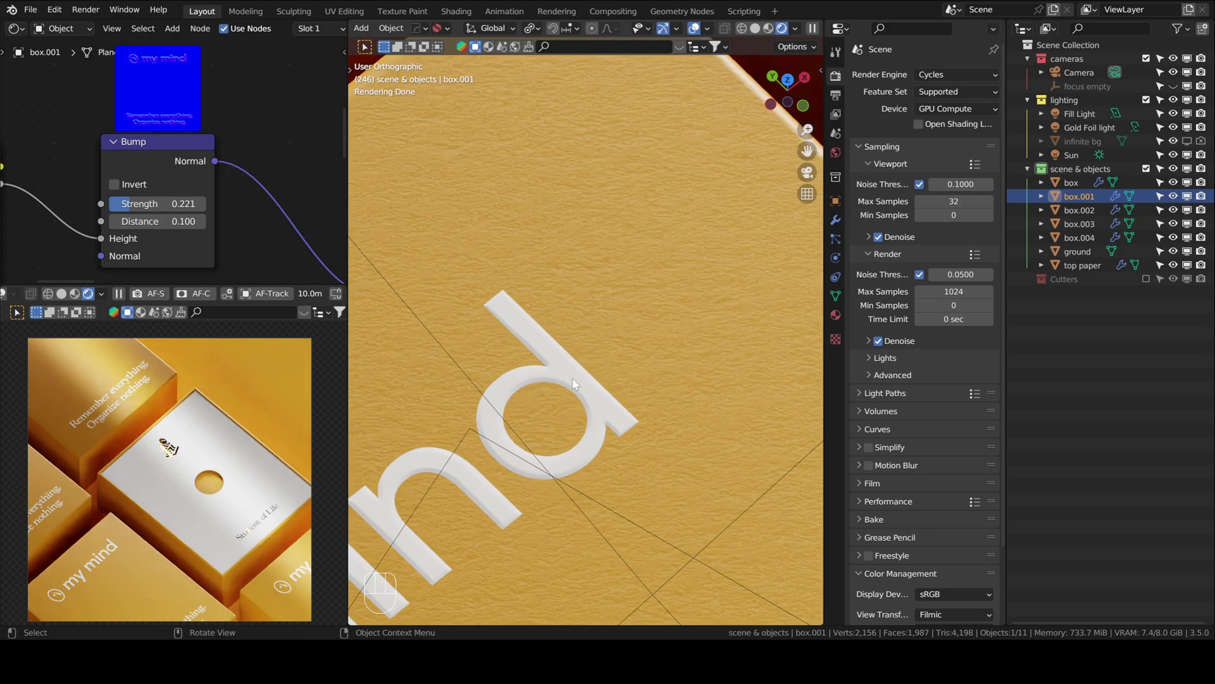
pyautogui.click(114, 185)
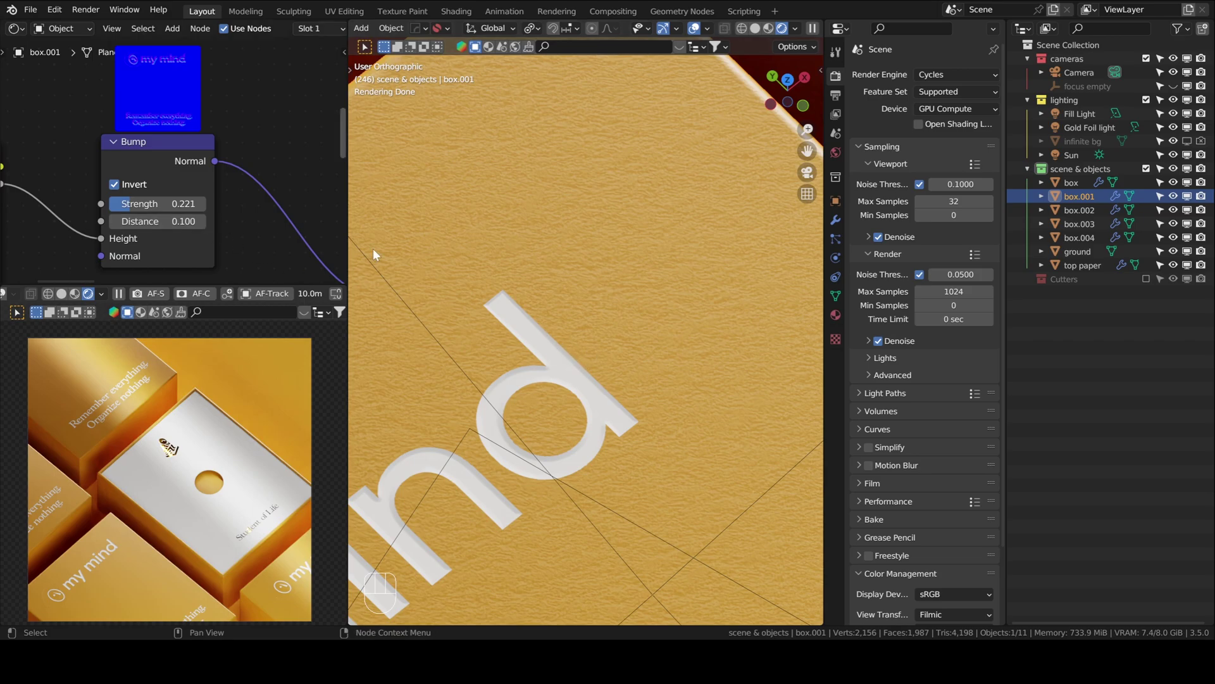
# Replace the image feeding the Bump node's height with label_box.png from the mymind folder.
pyautogui.scroll(-3, 586, 362)
pyautogui.scroll(2, 570, 380)
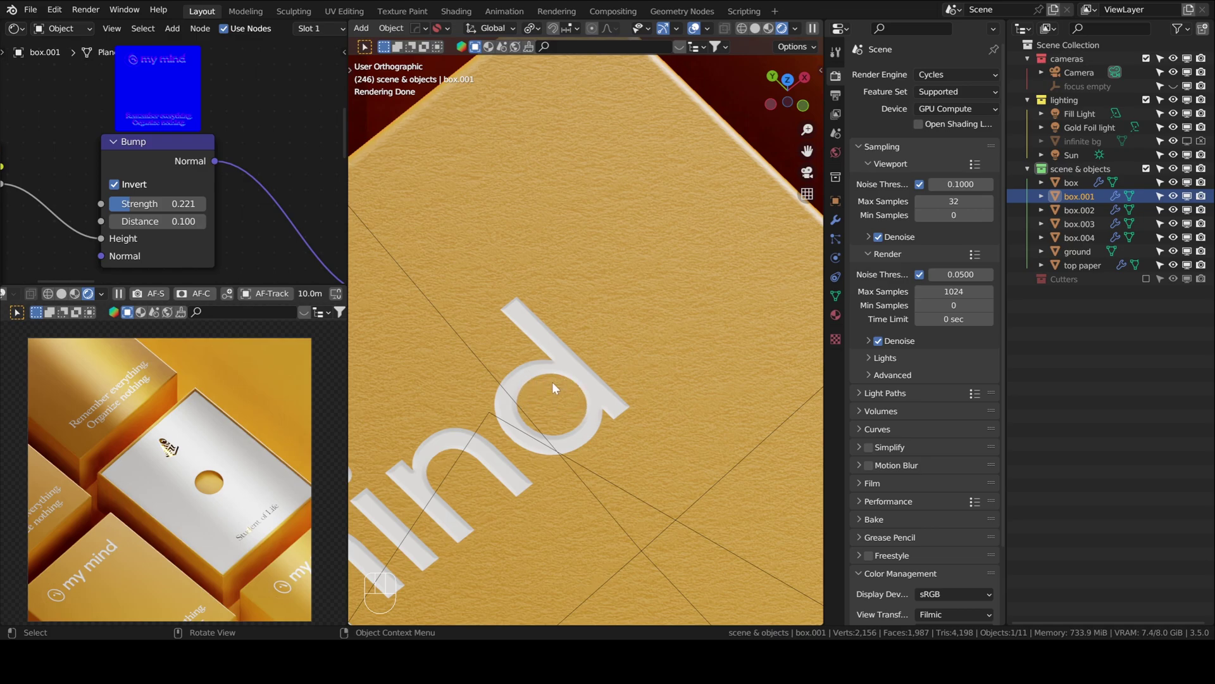
pyautogui.moveTo(129, 178); pyautogui.dragTo(262, 158, button='middle')
pyautogui.moveTo(177, 134); pyautogui.dragTo(266, 161, button='middle')
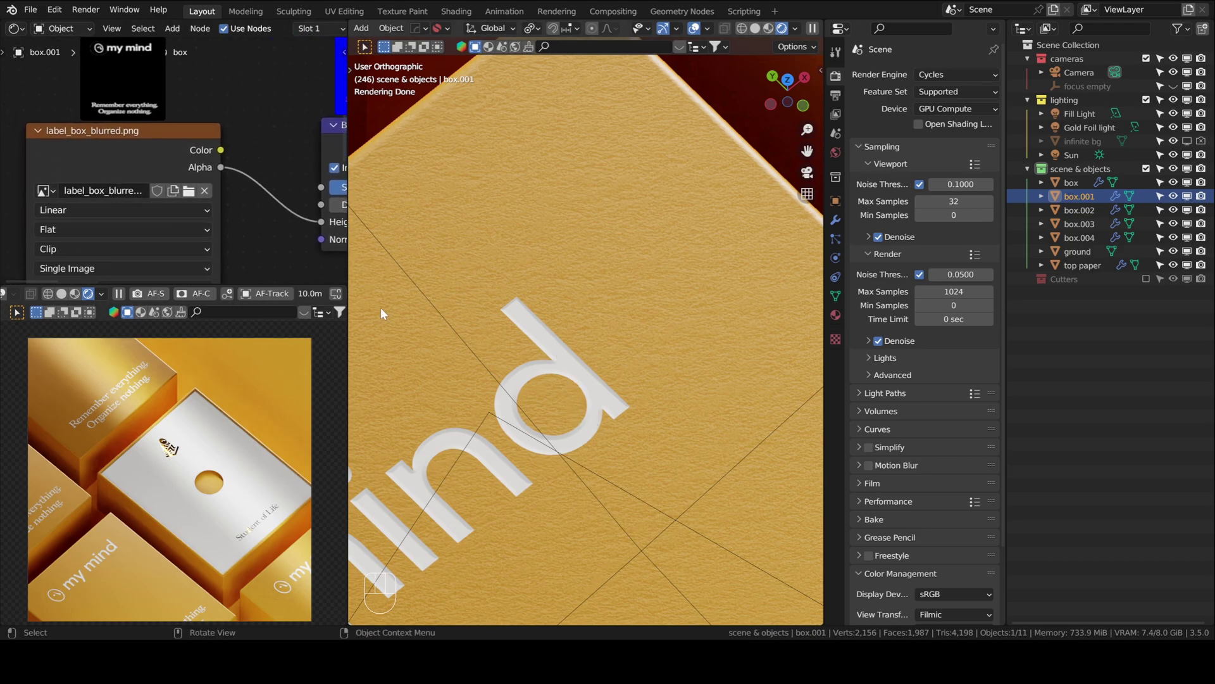
pyautogui.click(189, 190)
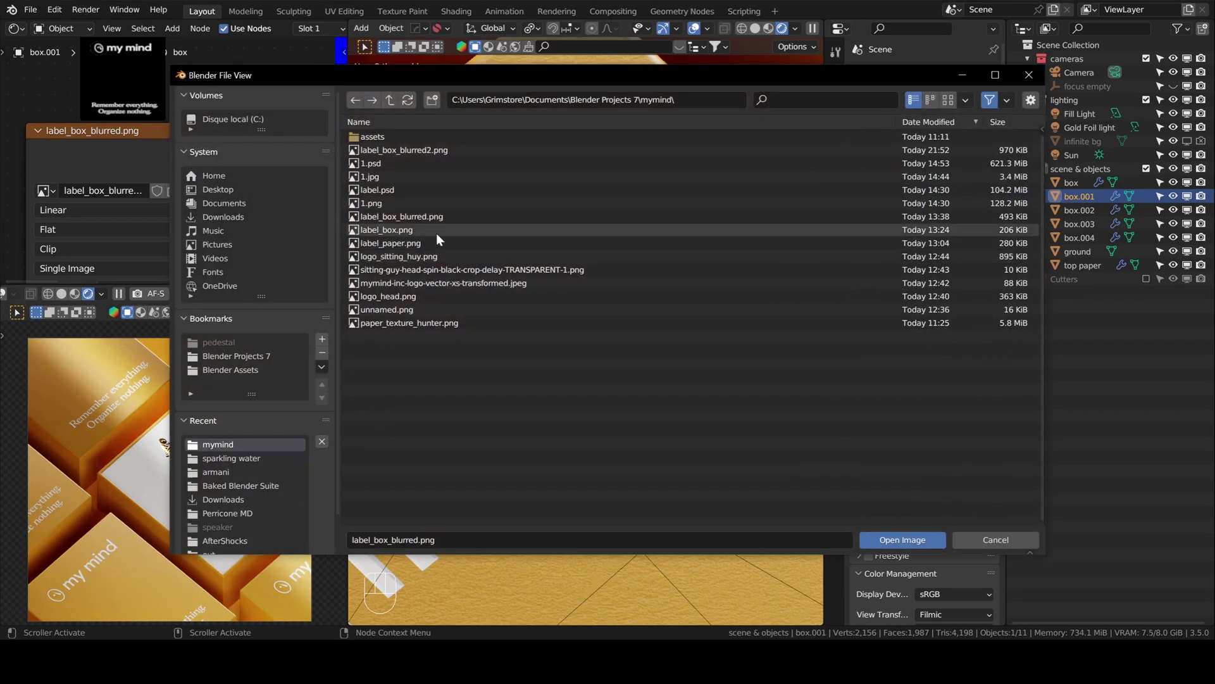
pyautogui.doubleClick(393, 230)
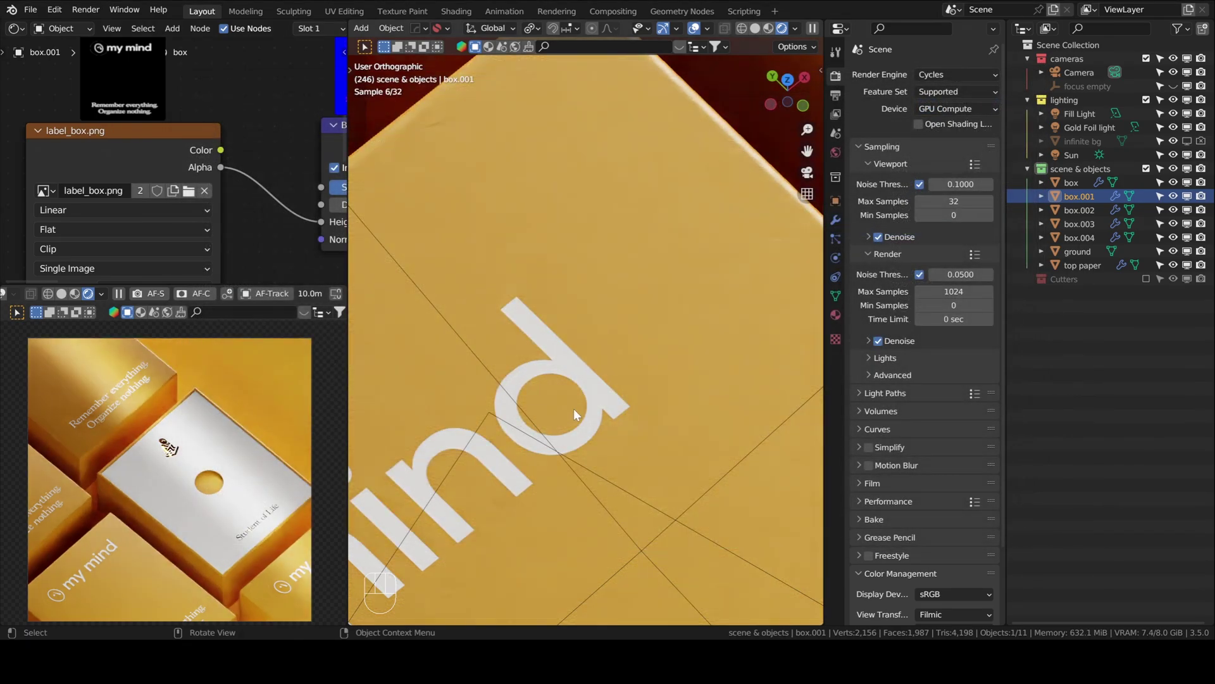
# Raise the strength of the lettering's Bump node to 0.928.
pyautogui.scroll(6, 563, 403)
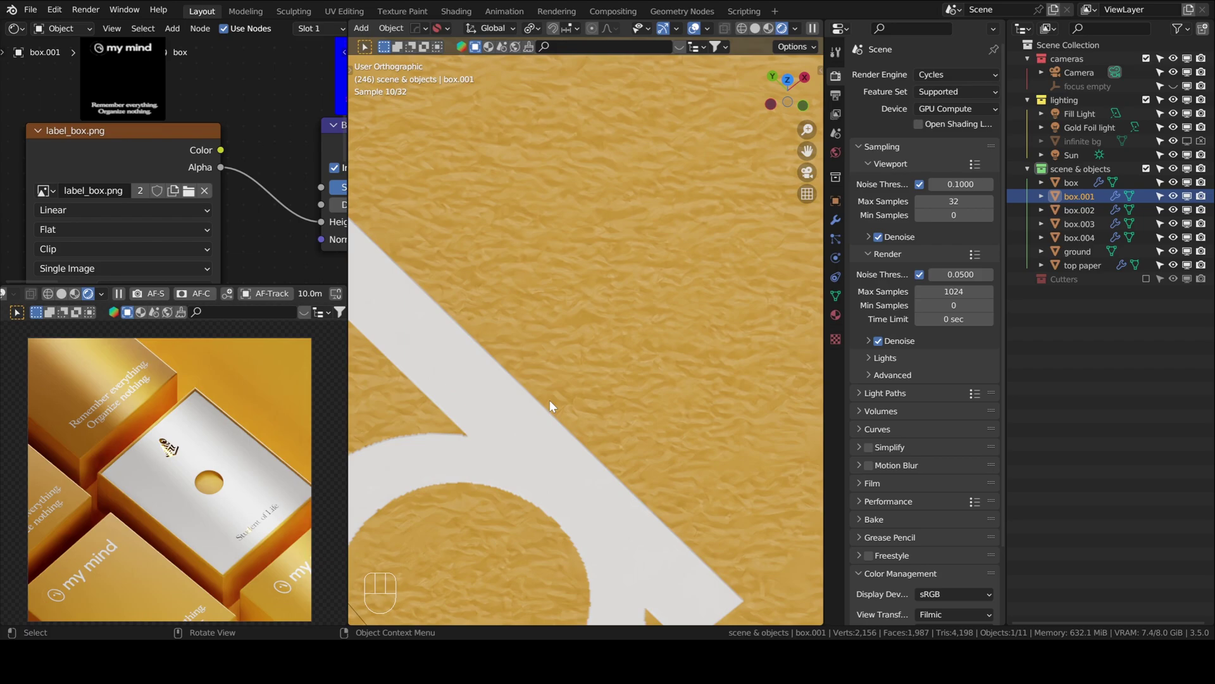
pyautogui.scroll(4, 565, 395)
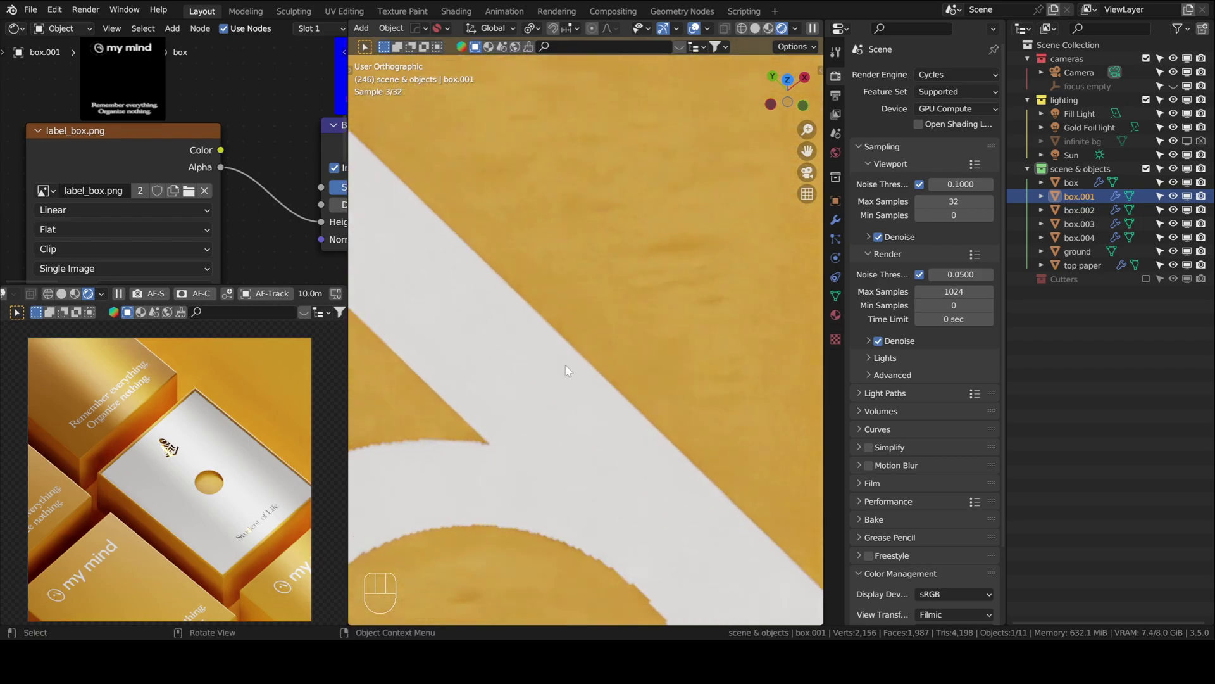
pyautogui.scroll(2, 566, 370)
pyautogui.moveTo(213, 139); pyautogui.dragTo(39, 126, button='middle')
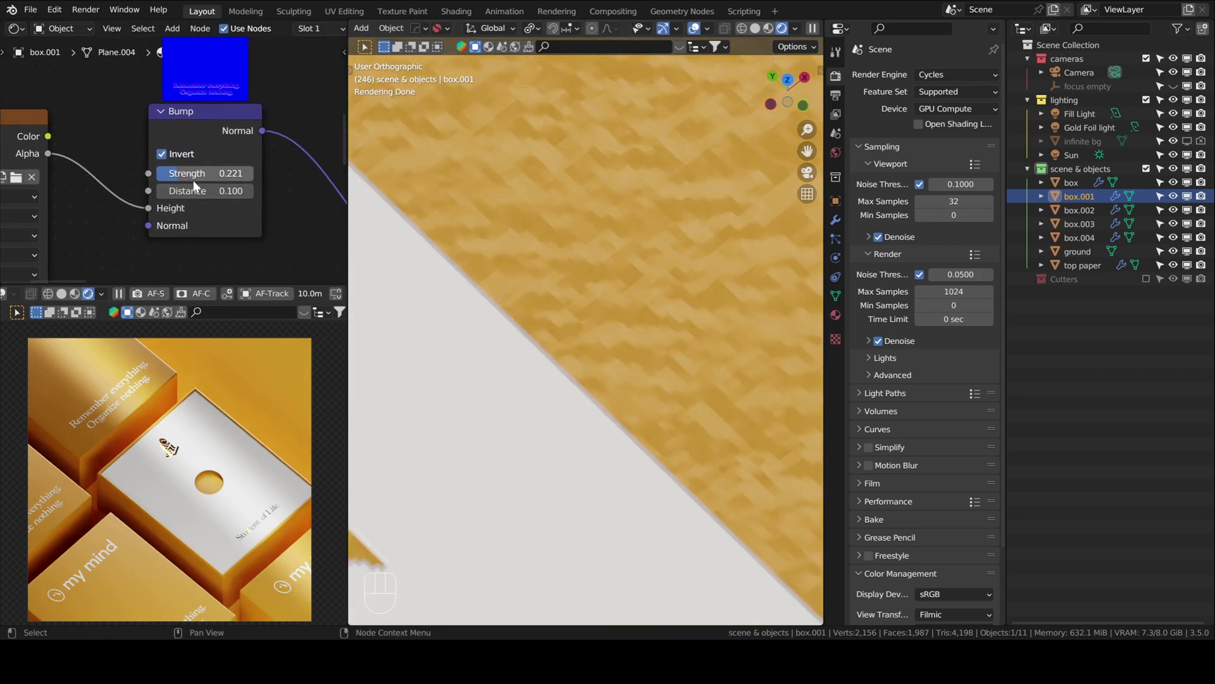
pyautogui.moveTo(193, 177); pyautogui.dragTo(262, 176)
# Check the curved edges of the letter "d" and load label_box_blurred.png into the image node feeding the Bump height.
pyautogui.scroll(-2, 606, 364)
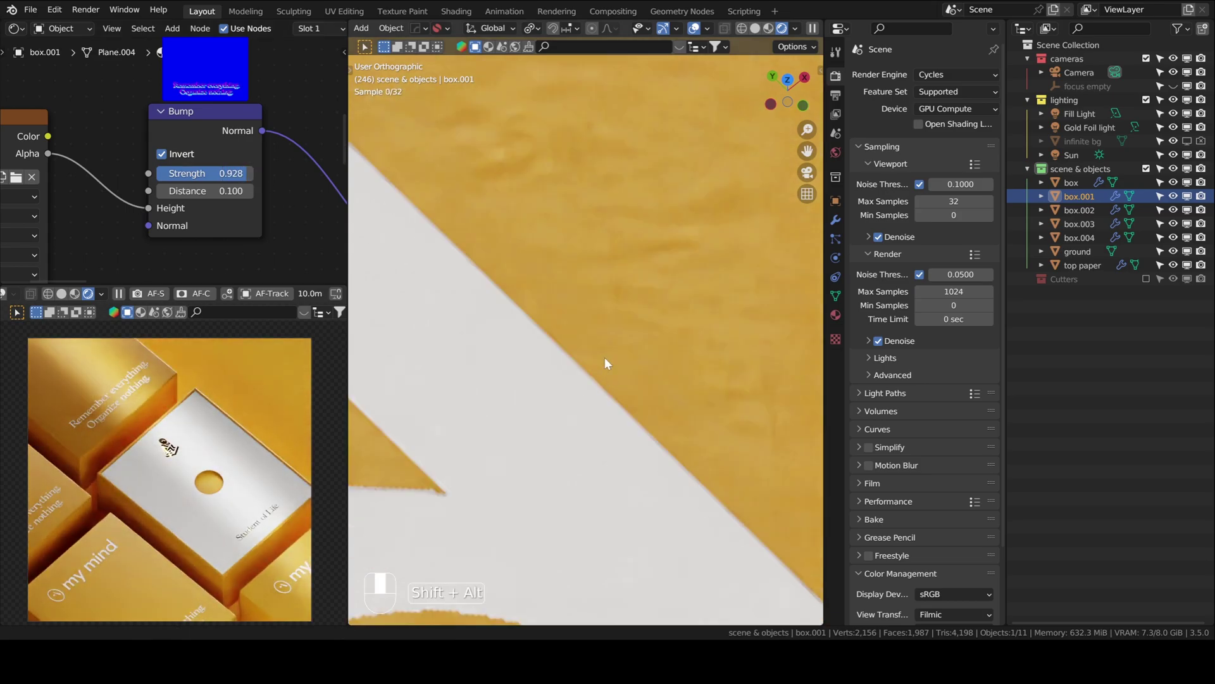
pyautogui.keyDown('alt'); pyautogui.keyDown('shift'); pyautogui.moveTo(605, 357); pyautogui.dragTo(760, 213, button='middle'); pyautogui.keyUp('shift'); pyautogui.keyUp('alt')
pyautogui.keyDown('alt'); pyautogui.keyDown('shift'); pyautogui.moveTo(640, 291); pyautogui.dragTo(683, 212, button='middle'); pyautogui.keyUp('shift'); pyautogui.keyUp('alt')
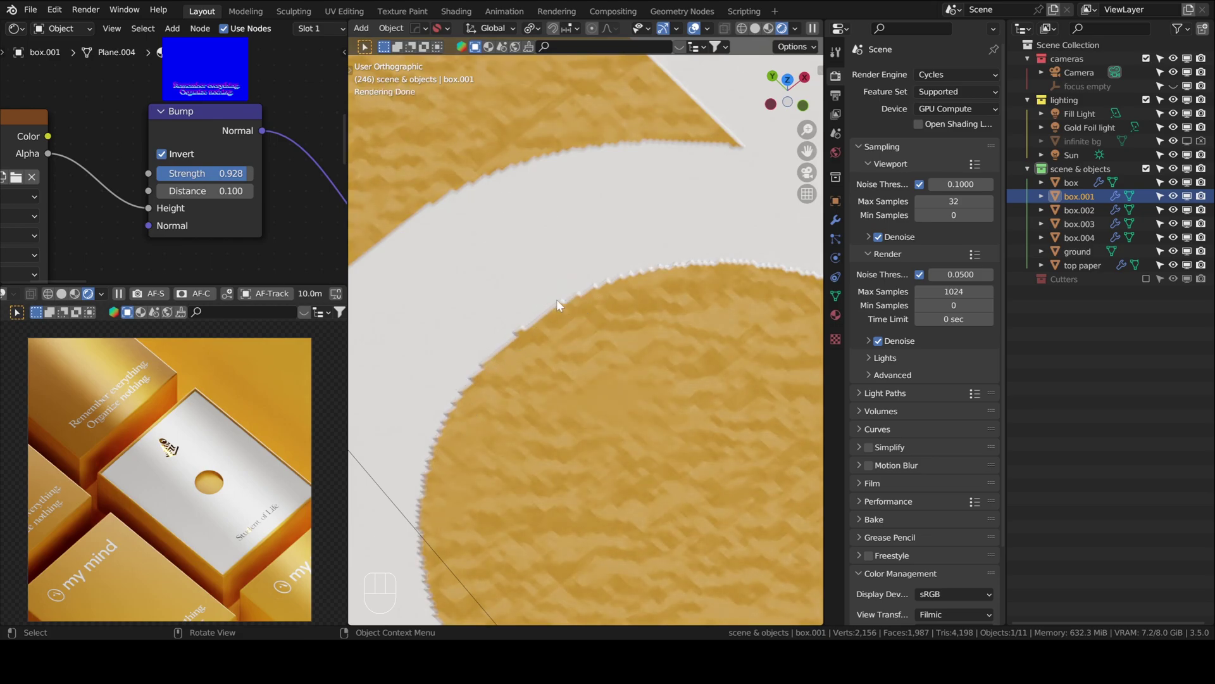
pyautogui.scroll(-2, 626, 291)
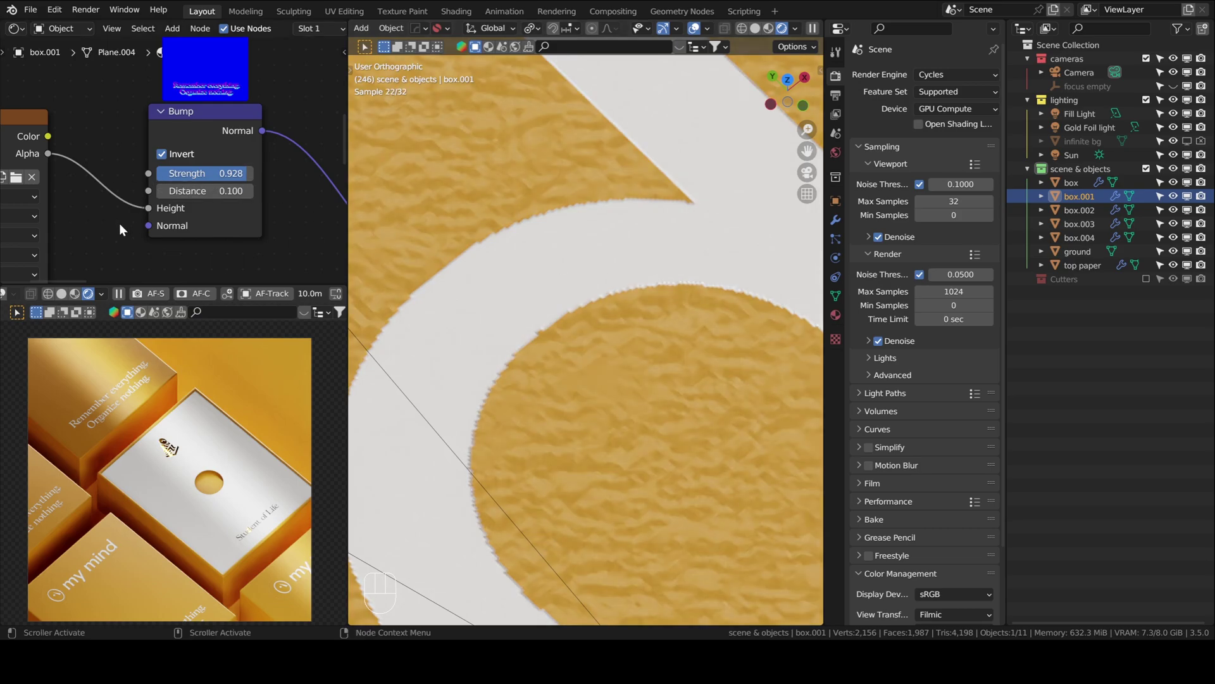
pyautogui.moveTo(94, 211); pyautogui.dragTo(209, 170, button='middle')
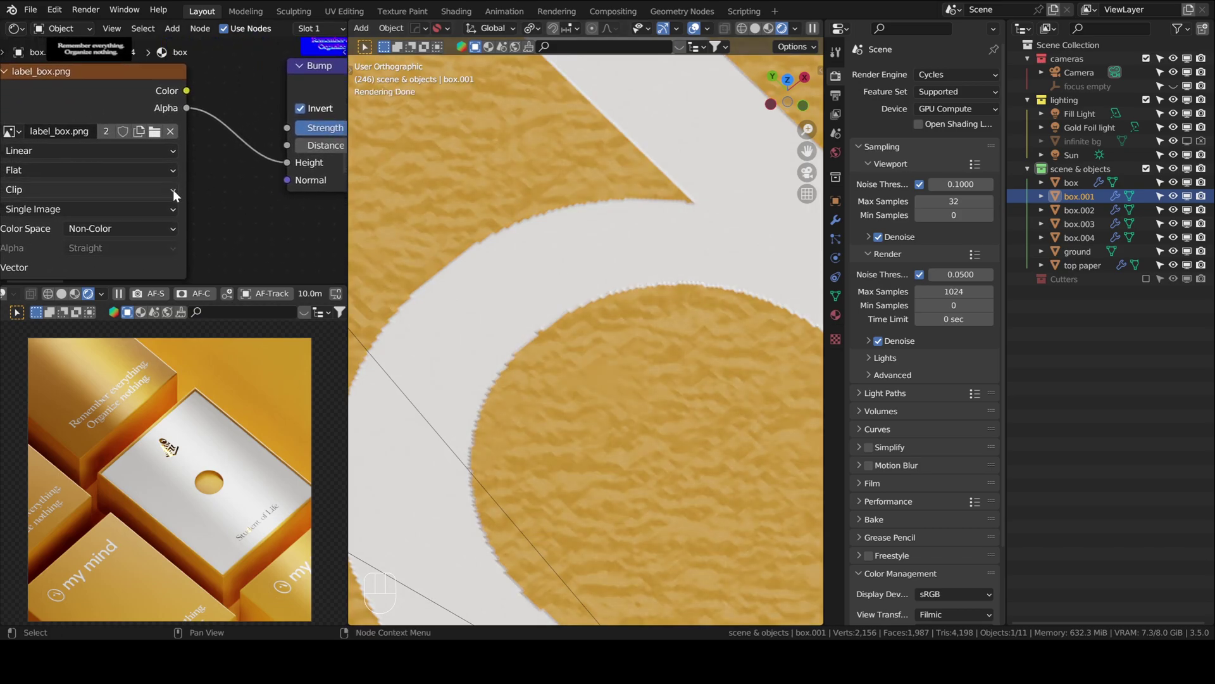
pyautogui.moveTo(133, 177); pyautogui.dragTo(173, 169, button='middle')
pyautogui.click(195, 124)
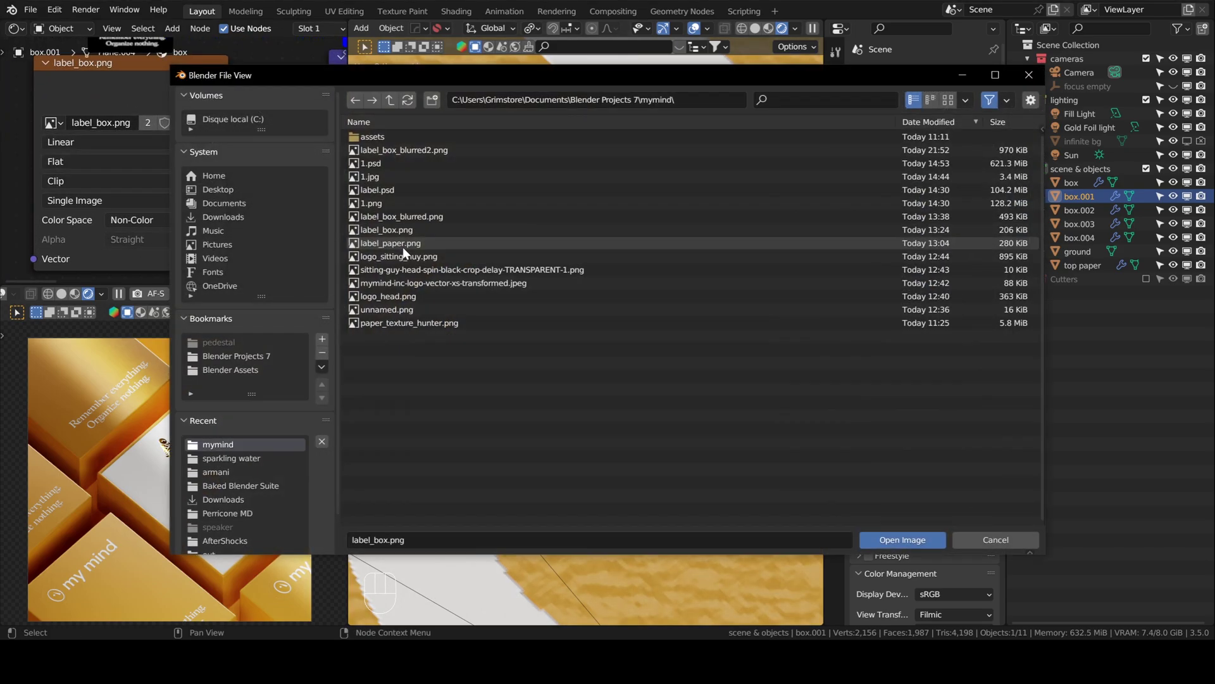
pyautogui.doubleClick(393, 214)
# Switch the large viewport to the Image Editor and inspect the edges of the letter "d" in label_box.png.
pyautogui.scroll(-6, 586, 287)
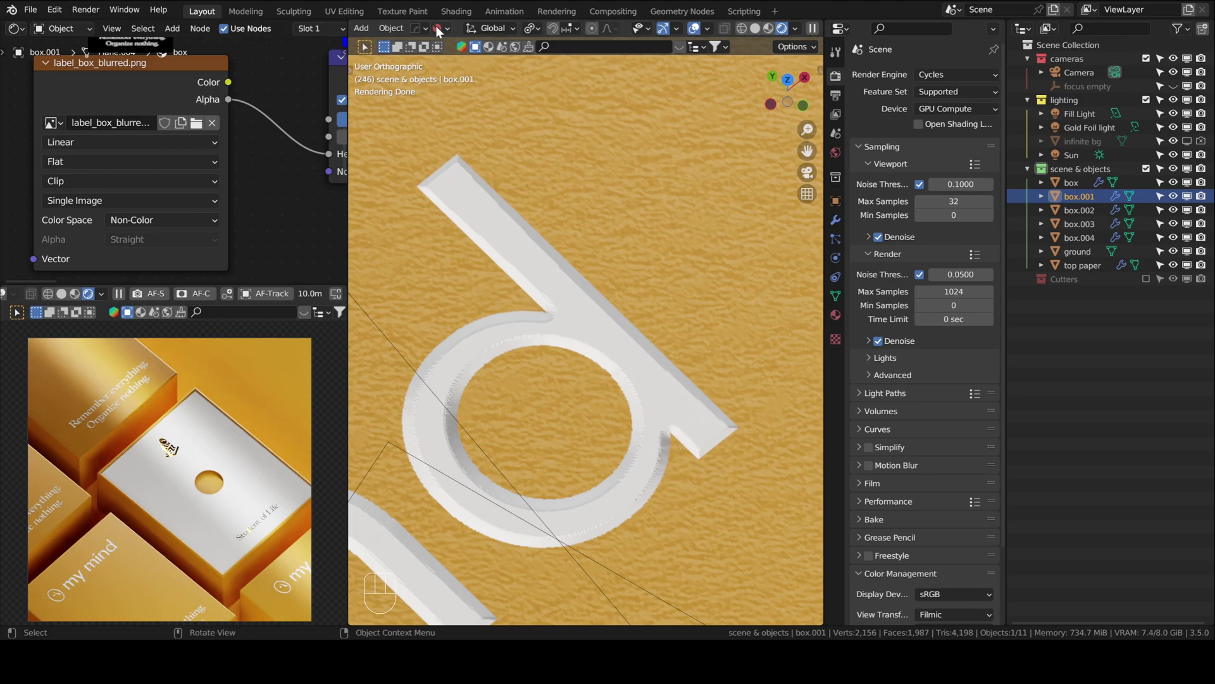
pyautogui.scroll(5, 437, 31)
pyautogui.click(357, 31)
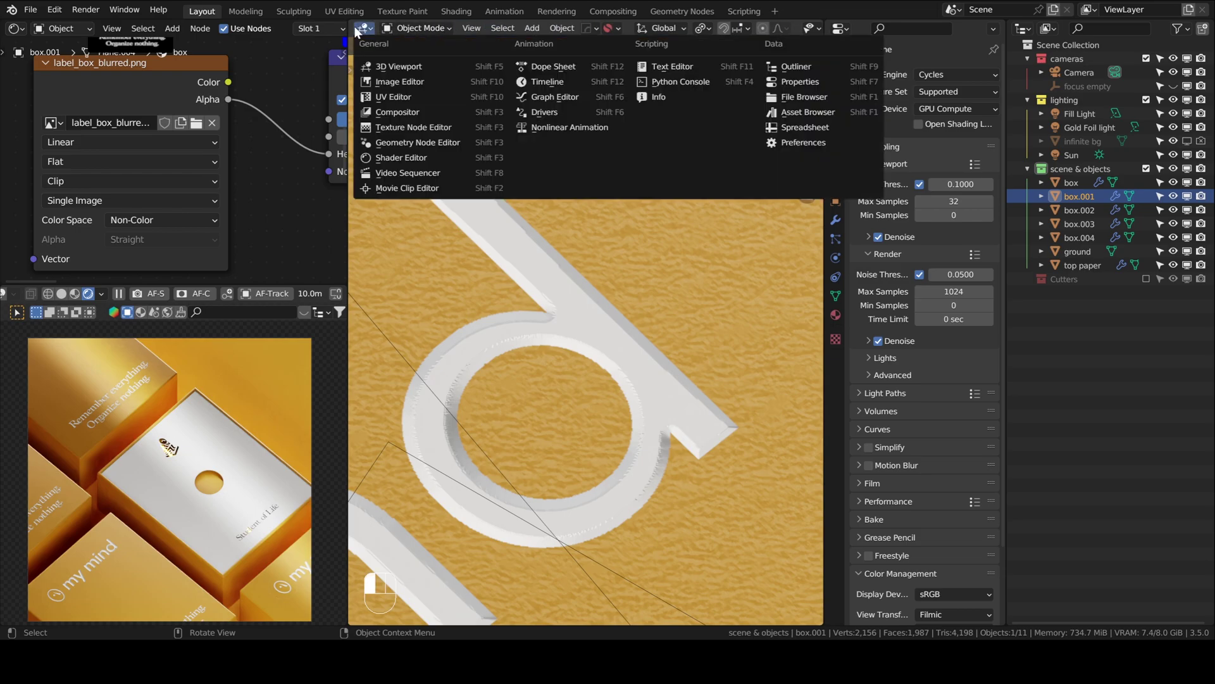
pyautogui.click(400, 90)
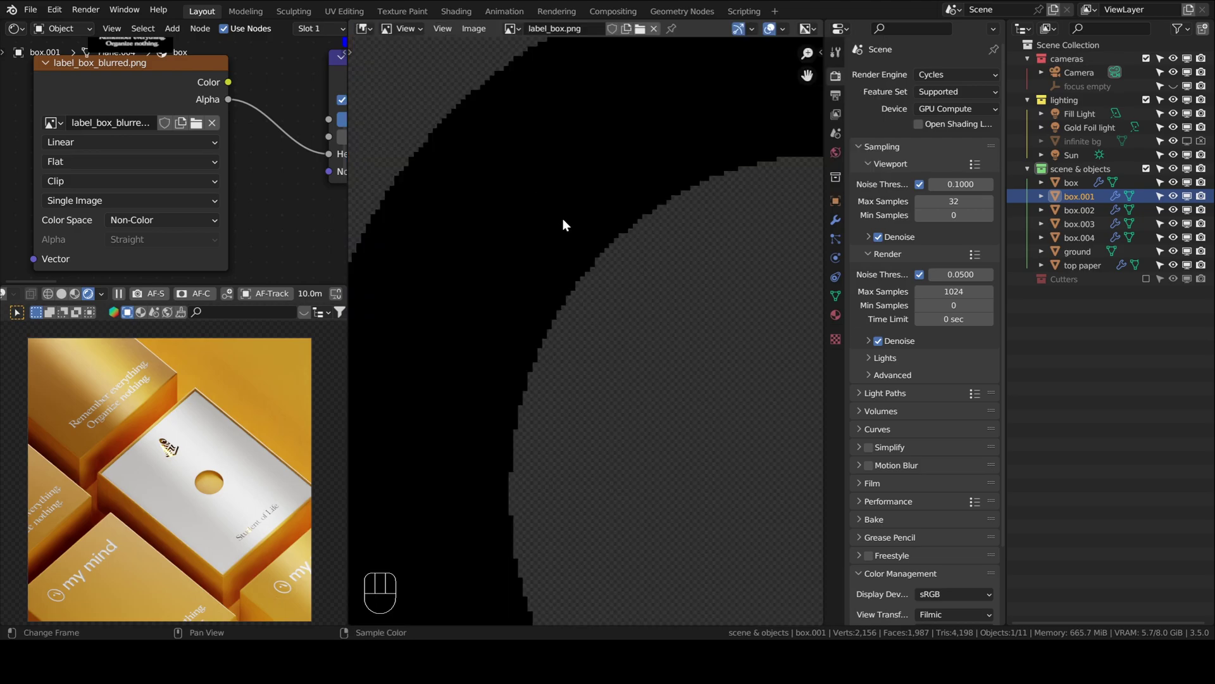
pyautogui.scroll(-3, 594, 247)
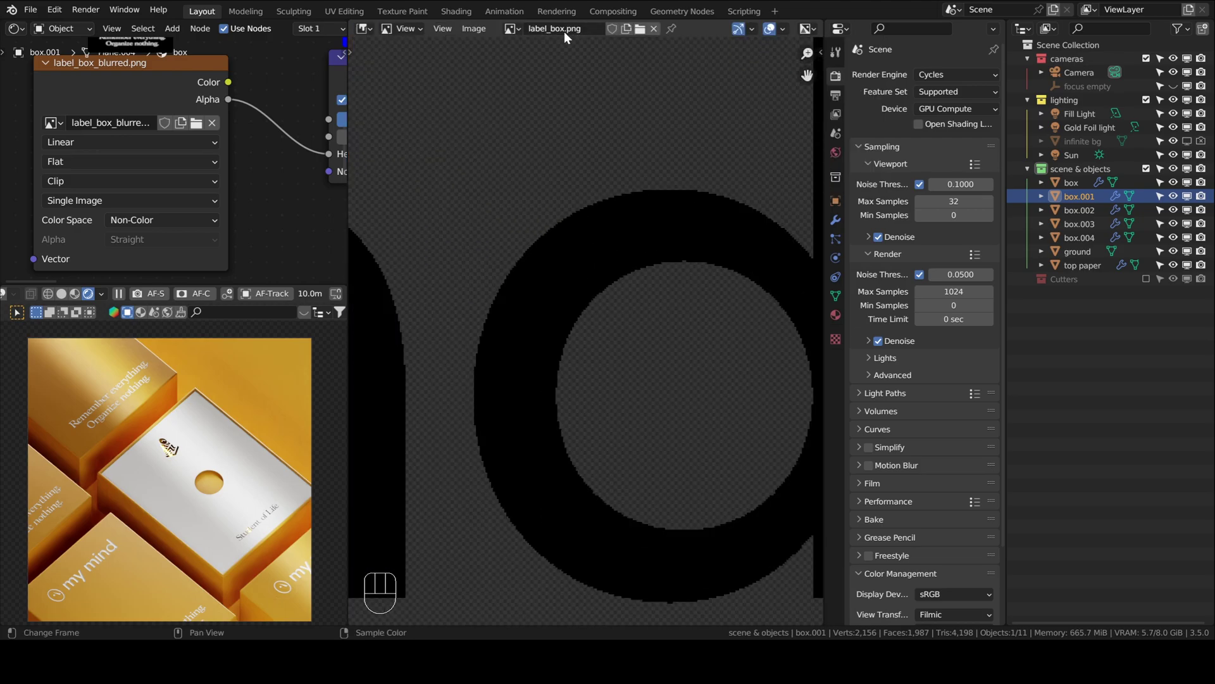
pyautogui.scroll(5, 616, 256)
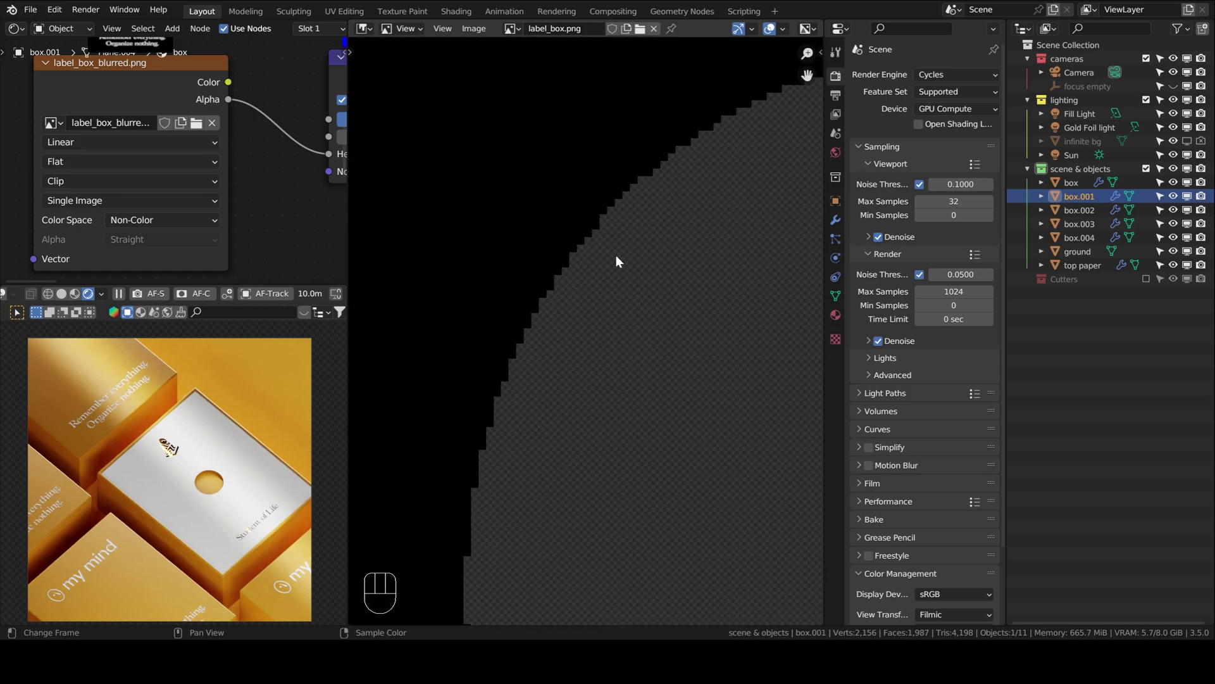
pyautogui.scroll(-2, 543, 326)
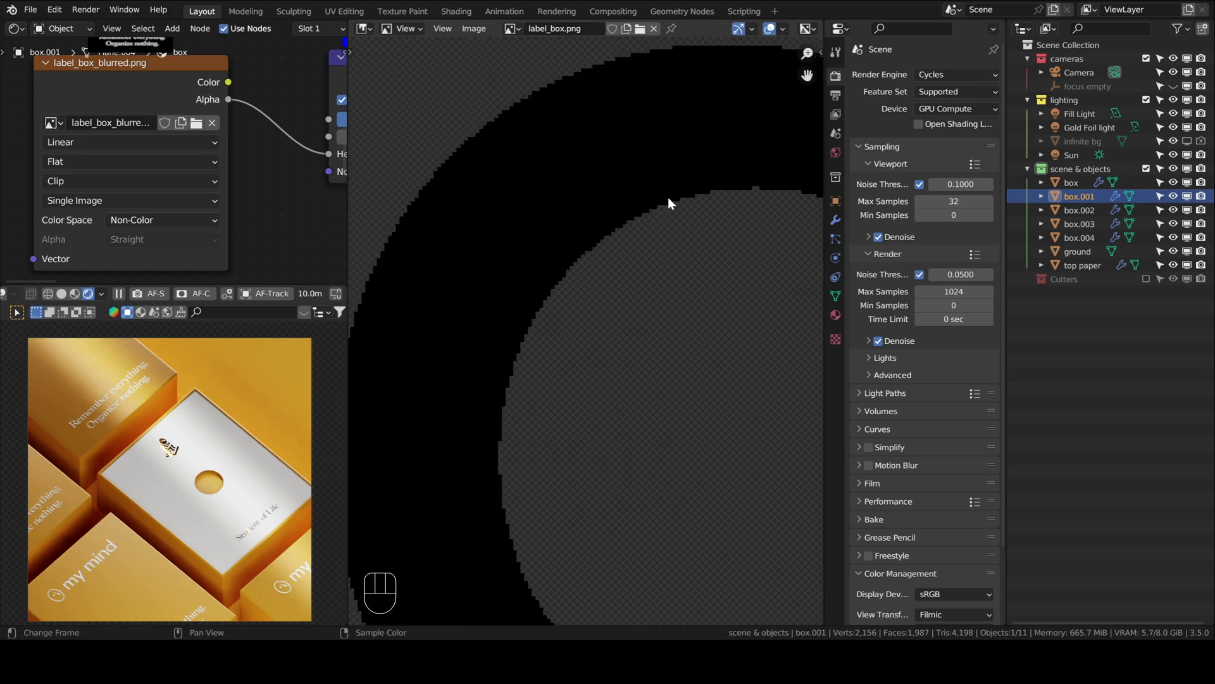
# Display label_box_blurred.png in the Image Editor and compare its soft letter edges with the Bump node setup.
pyautogui.click(512, 29)
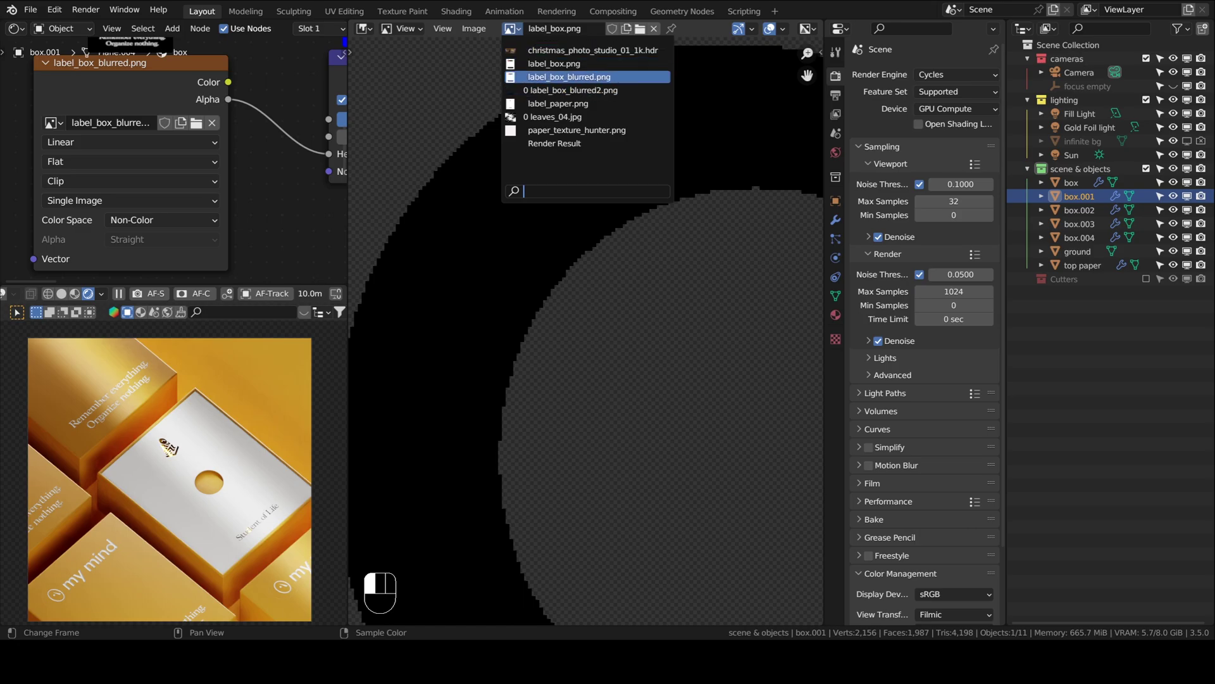
pyautogui.click(569, 77)
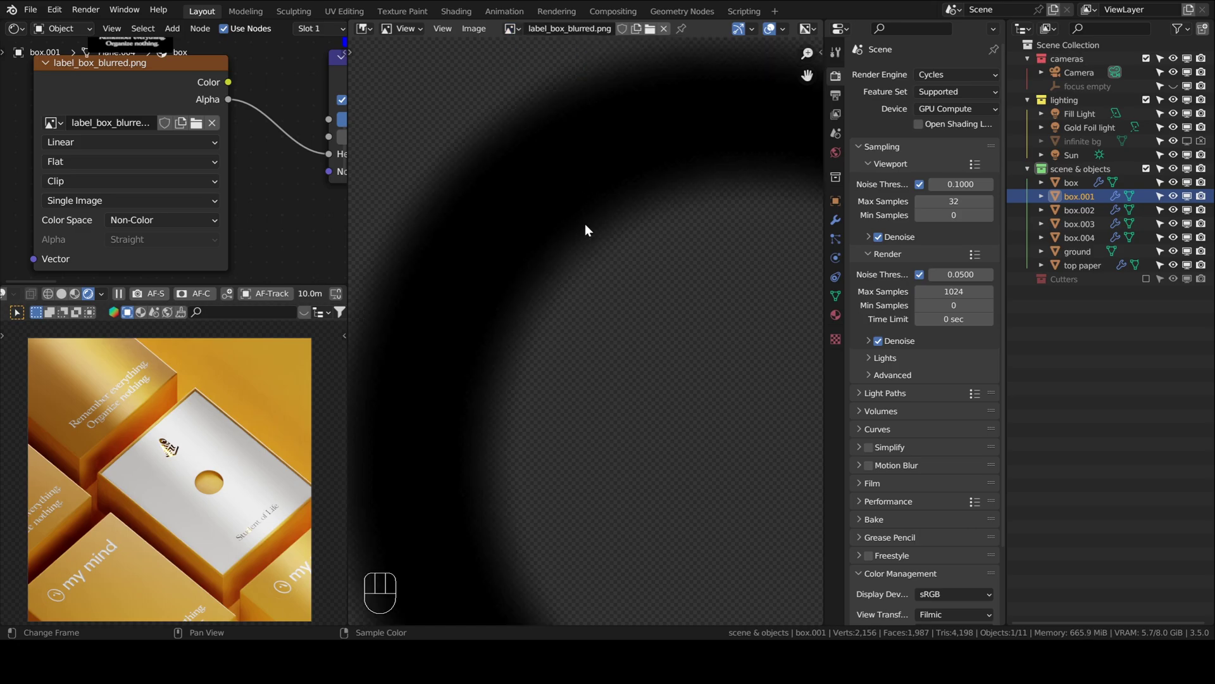
pyautogui.scroll(-2, 265, 176)
pyautogui.moveTo(265, 176); pyautogui.dragTo(158, 216, button='middle')
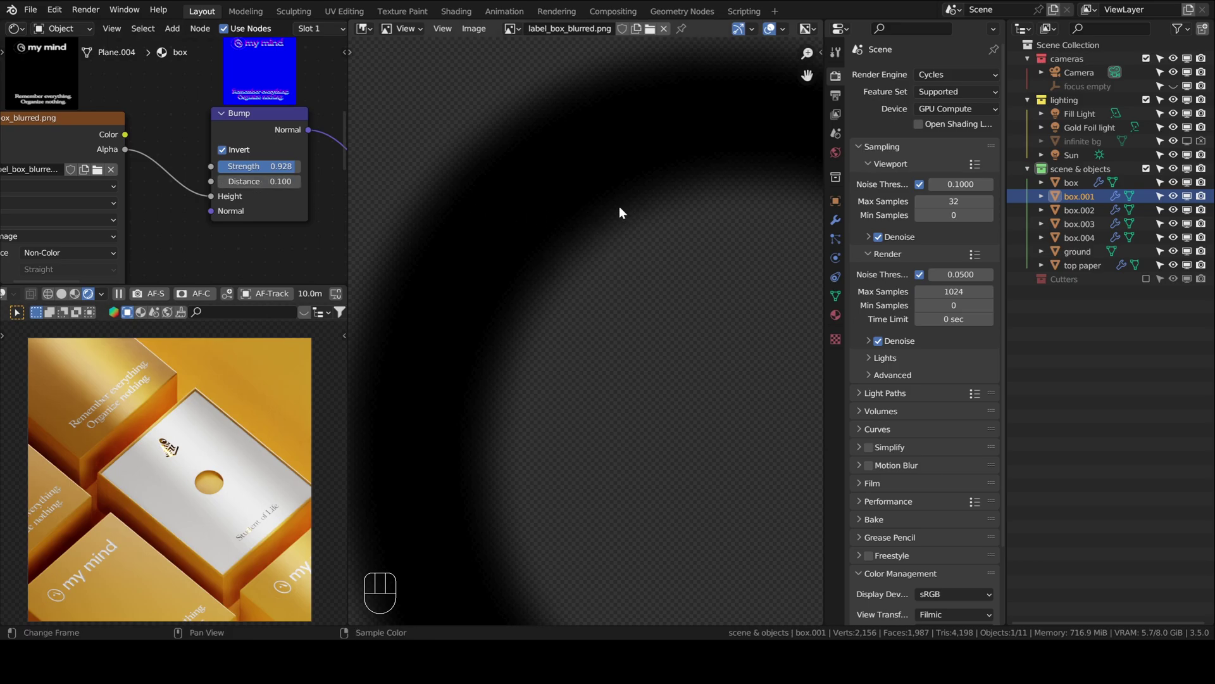
pyautogui.keyDown('alt'); pyautogui.keyDown('shift'); pyautogui.moveTo(188, 213); pyautogui.dragTo(145, 235); pyautogui.keyUp('shift'); pyautogui.keyUp('alt')
pyautogui.keyDown('alt'); pyautogui.keyDown('shift'); pyautogui.moveTo(292, 229); pyautogui.dragTo(204, 204); pyautogui.keyUp('shift'); pyautogui.keyUp('alt')
pyautogui.scroll(-1, 203, 204)
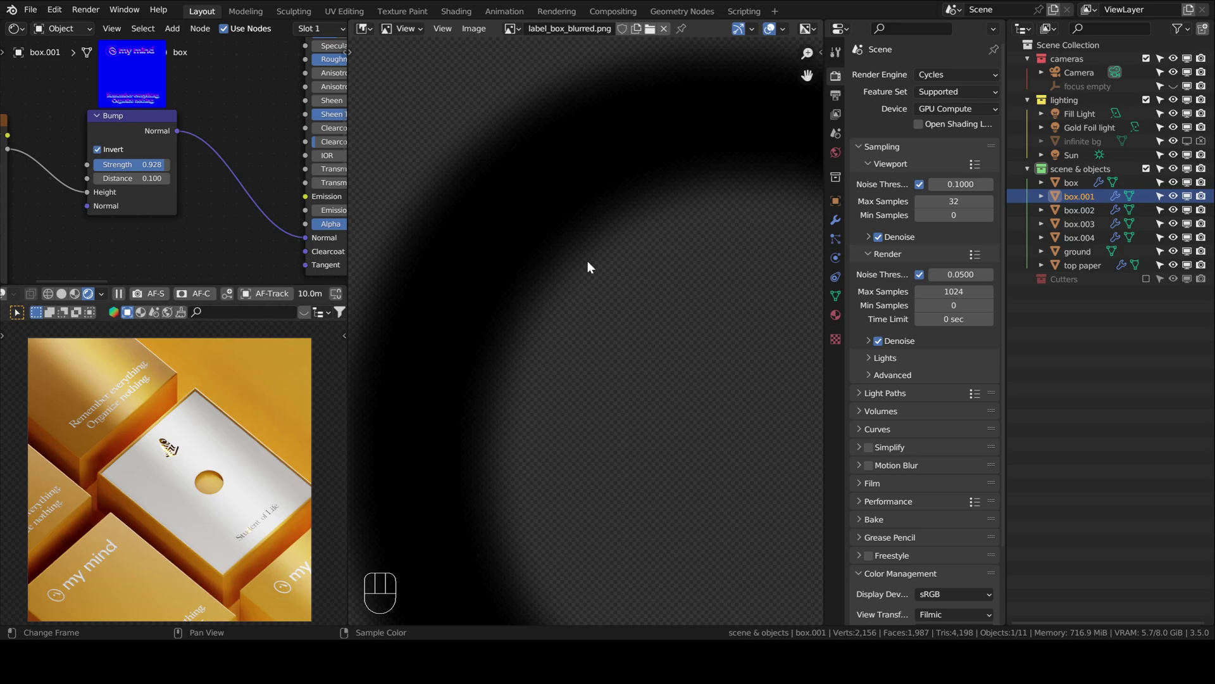
pyautogui.scroll(-6, 589, 260)
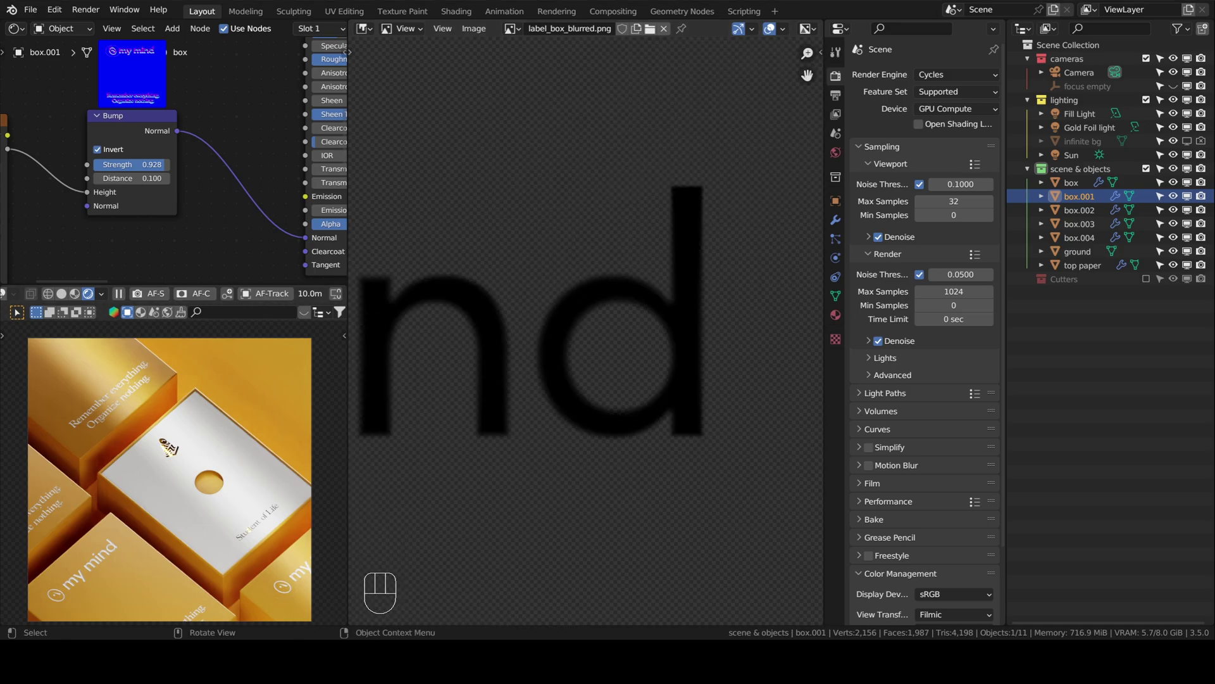
# Switch to Photoshop and brush the Blur tool over the upper curve of the "d" on the "my mind" layer.
pyautogui.hotkey('alt', 'Tab')
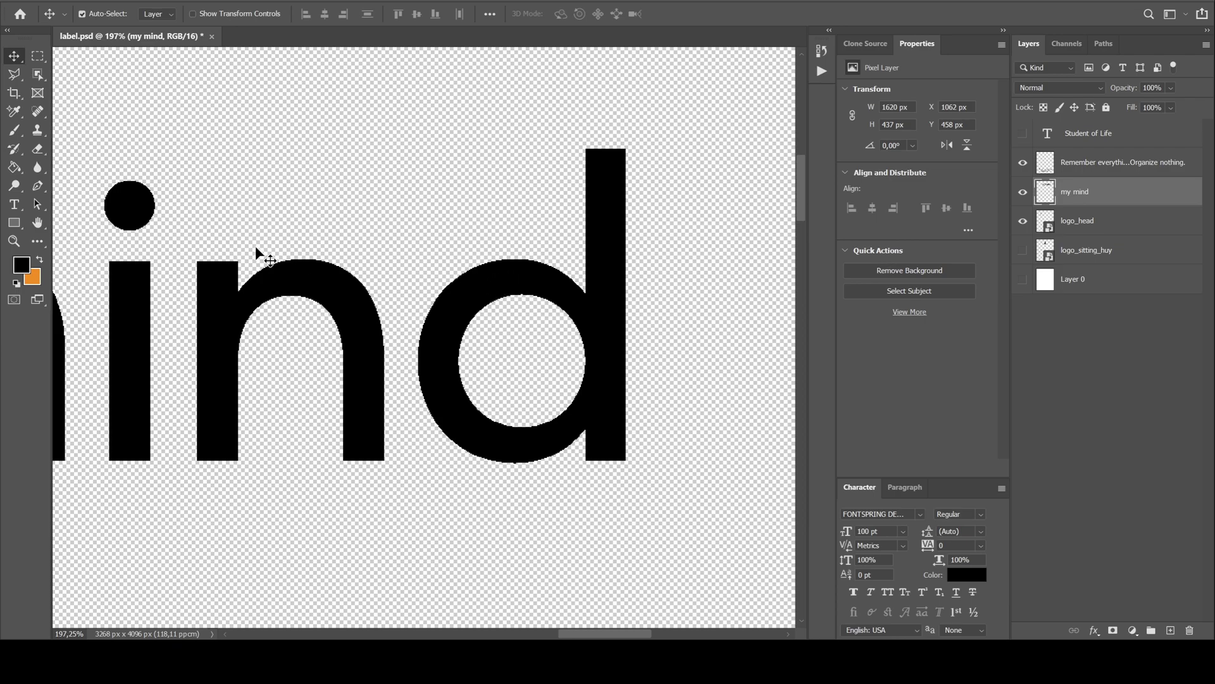
pyautogui.click(38, 170)
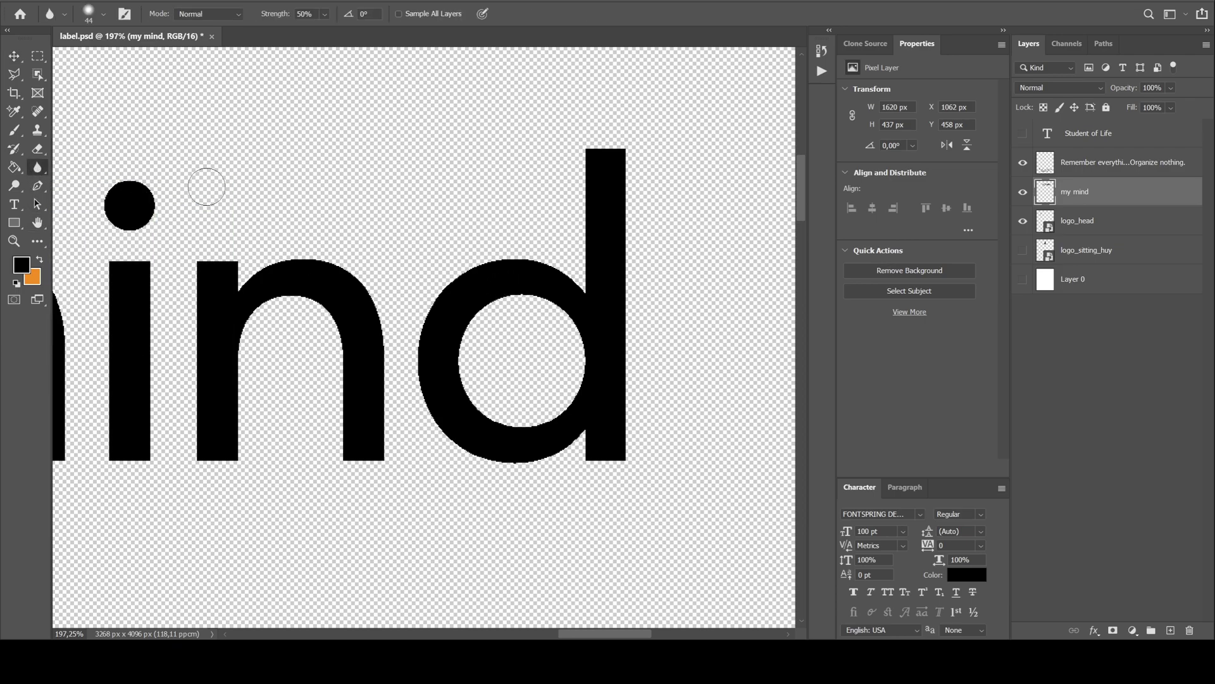
pyautogui.moveTo(515, 269)
pyautogui.mouseDown()
pyautogui.moveTo(465, 275)
pyautogui.moveTo(434, 317)
pyautogui.moveTo(429, 396)
pyautogui.moveTo(477, 438)
pyautogui.moveTo(538, 451)
pyautogui.moveTo(617, 421)
pyautogui.moveTo(617, 184)
pyautogui.moveTo(592, 215)
pyautogui.moveTo(594, 279)
pyautogui.moveTo(548, 272)
pyautogui.moveTo(524, 287)
pyautogui.moveTo(464, 380)
pyautogui.moveTo(507, 425)
pyautogui.moveTo(578, 380)
pyautogui.moveTo(510, 297)
pyautogui.moveTo(536, 298)
pyautogui.moveTo(567, 272)
pyautogui.moveTo(442, 360)
pyautogui.moveTo(578, 428)
pyautogui.moveTo(607, 190)
pyautogui.moveTo(627, 331)
pyautogui.moveTo(602, 296)
pyautogui.moveTo(628, 281)
pyautogui.moveTo(611, 304)
pyautogui.moveTo(539, 285)
pyautogui.moveTo(550, 261)
pyautogui.moveTo(538, 256)
pyautogui.mouseUp()
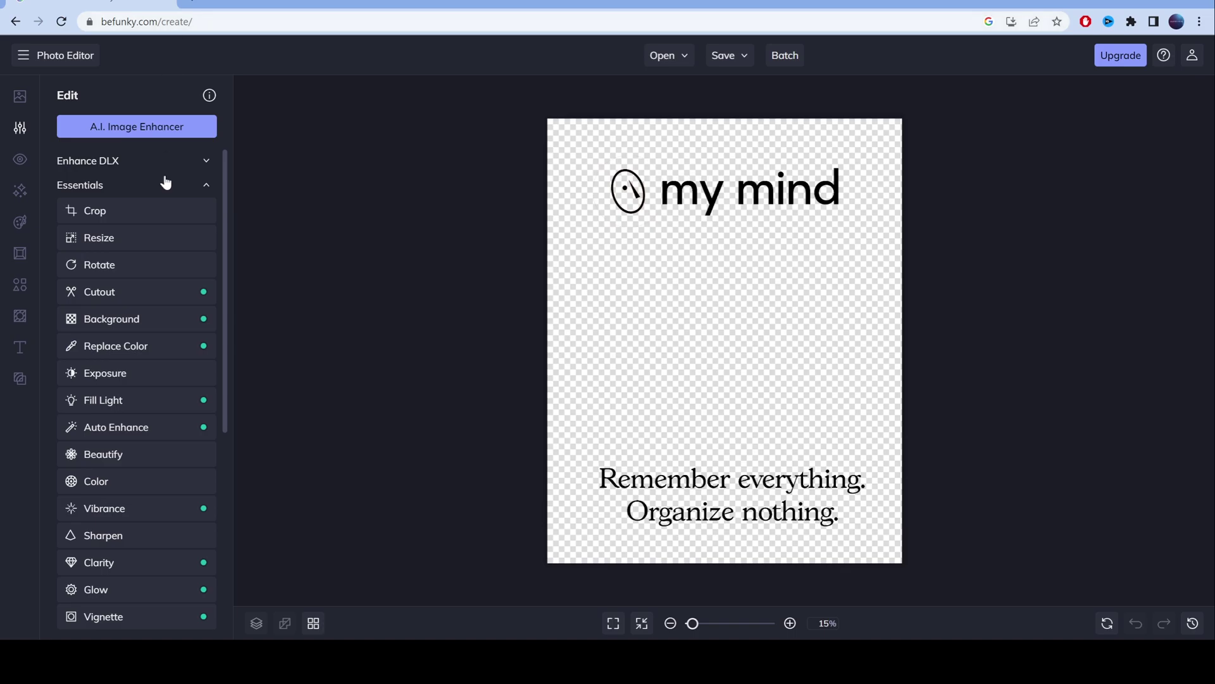
# In the BeFunky photo editor, open the Blur effect for the label, reset its amount to 0% and set it to 3%.
pyautogui.scroll(-5, 171, 238)
pyautogui.scroll(-1, 179, 307)
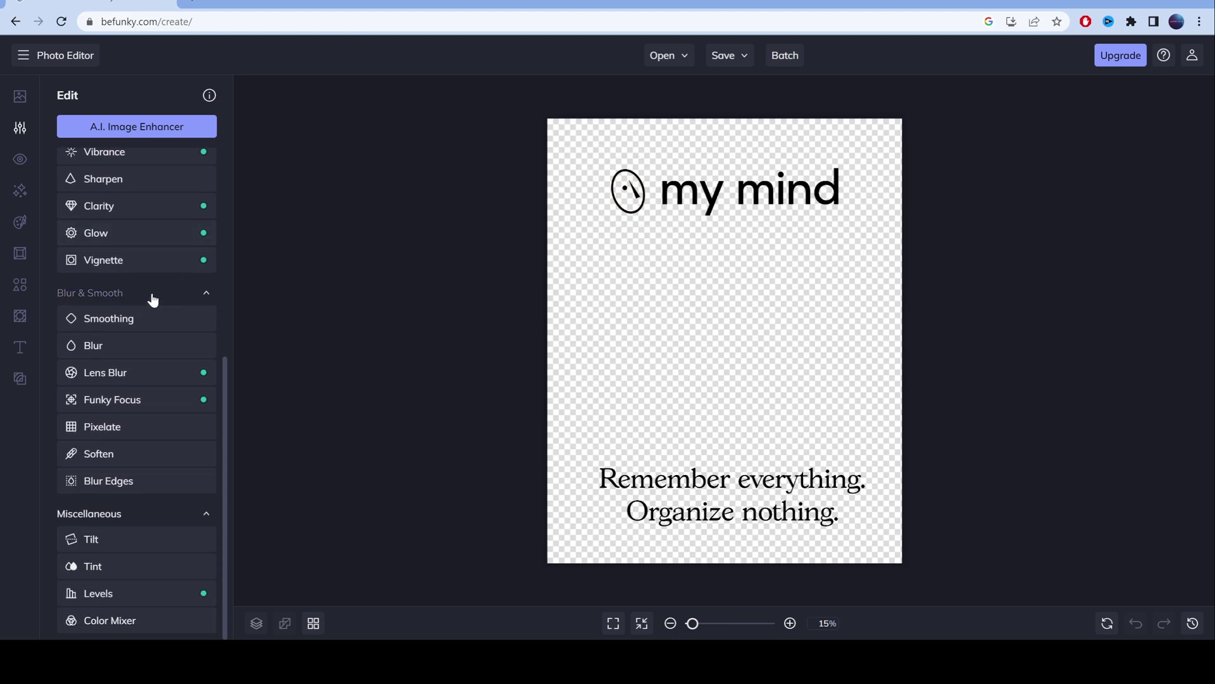
pyautogui.click(88, 346)
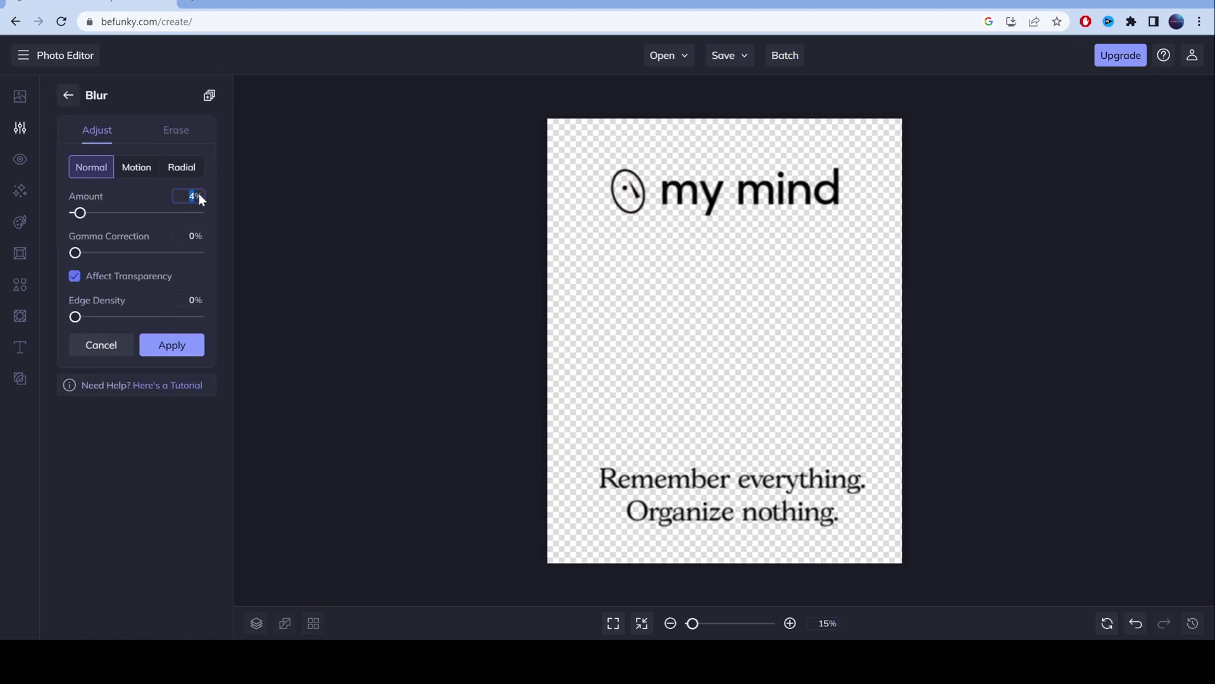
pyautogui.press('Return')
pyautogui.click(190, 195)
pyautogui.write('0')
pyautogui.press('Return')
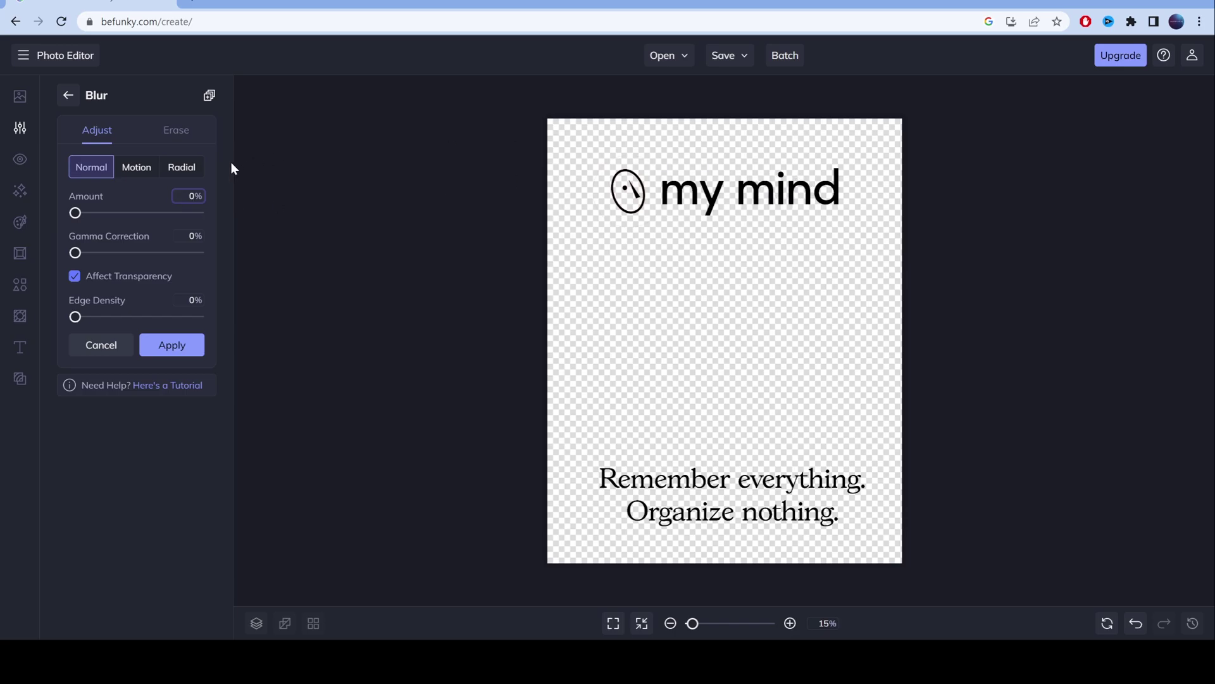
pyautogui.write('32')
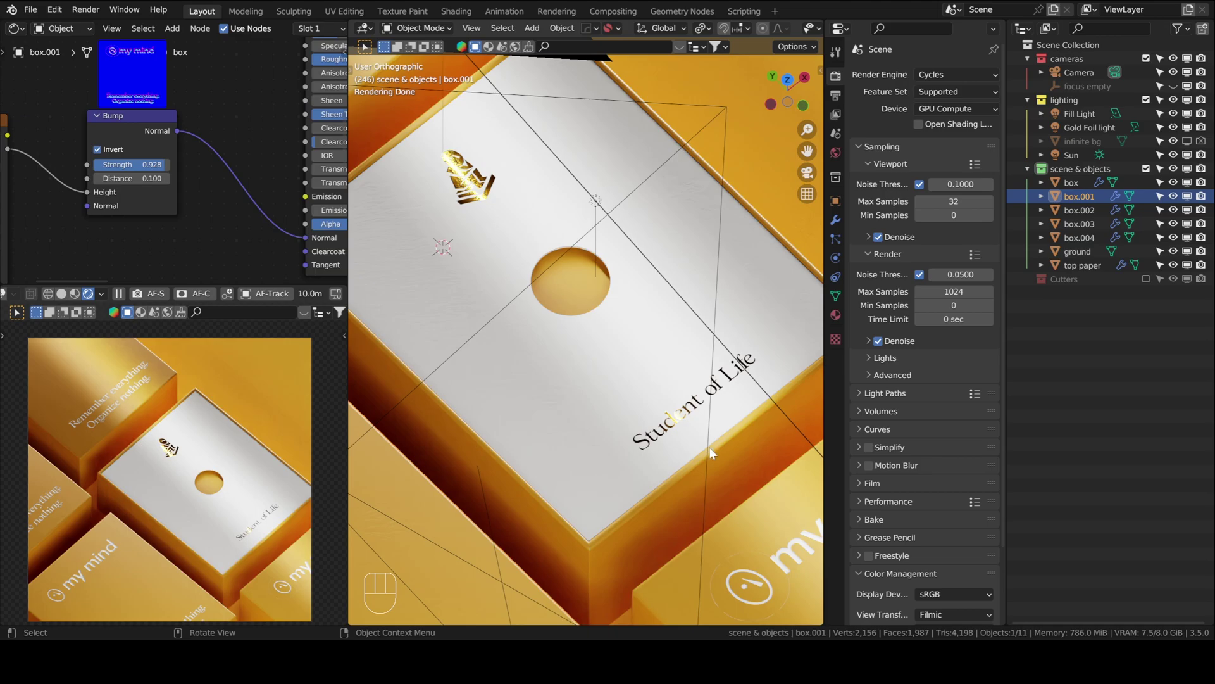
# Select the top paper and examine the gold Principled BSDF settings in its paper material.
pyautogui.moveTo(568, 302)
pyautogui.mouseDown(button='middle')
pyautogui.moveTo(580, 293)
pyautogui.moveTo(602, 336)
pyautogui.moveTo(583, 348)
pyautogui.moveTo(576, 310)
pyautogui.mouseUp(button='middle')
pyautogui.keyDown('shift'); pyautogui.moveTo(592, 352); pyautogui.dragTo(488, 323, button='middle'); pyautogui.keyUp('shift')
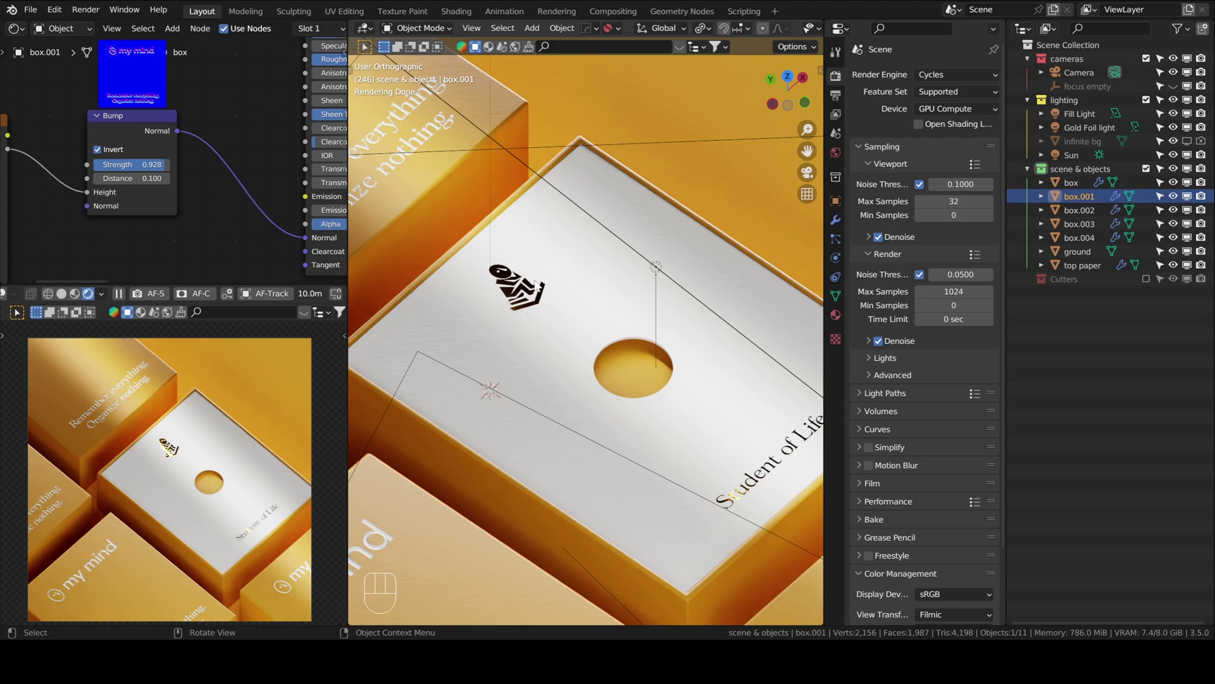
pyautogui.click(531, 300)
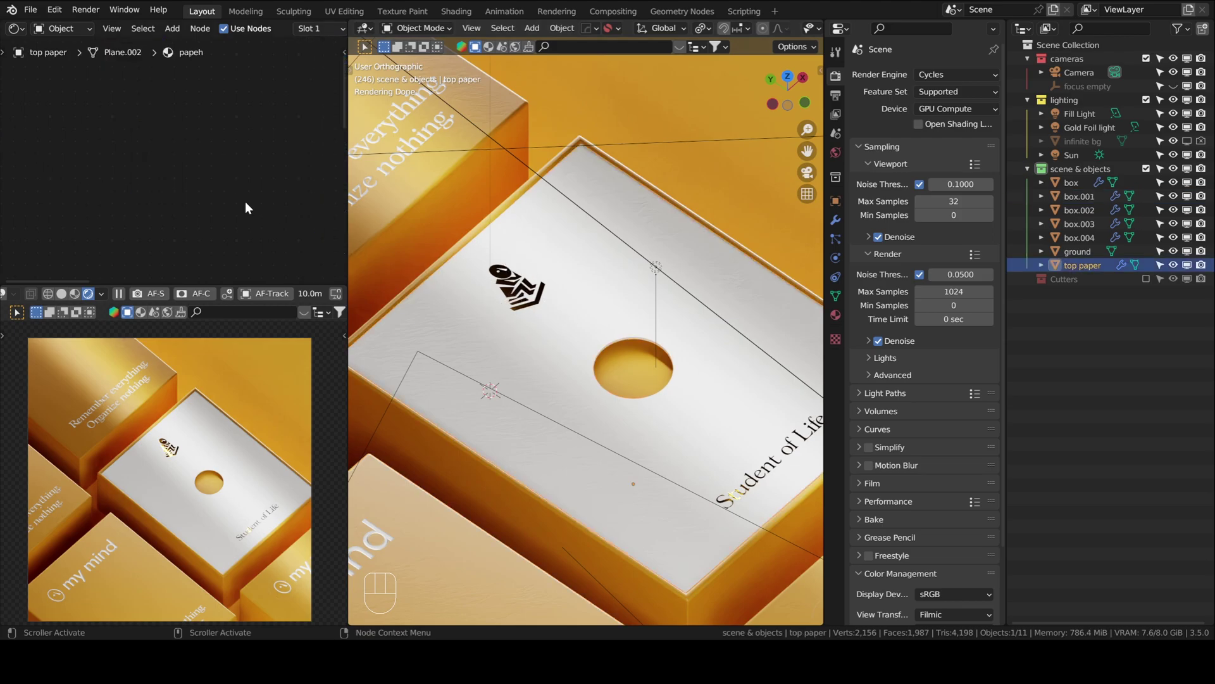
pyautogui.scroll(-3, 225, 192)
pyautogui.moveTo(225, 192)
pyautogui.keyDown('alt'); pyautogui.keyDown('shift'); pyautogui.mouseDown(button='middle')
pyautogui.moveTo(128, 151)
pyautogui.moveTo(146, 177)
pyautogui.moveTo(107, 177)
pyautogui.mouseUp(button='middle'); pyautogui.keyUp('shift'); pyautogui.keyUp('alt')
pyautogui.keyDown('alt'); pyautogui.keyDown('shift'); pyautogui.moveTo(176, 95); pyautogui.dragTo(17, 101, button='middle'); pyautogui.keyUp('shift'); pyautogui.keyUp('alt')
pyautogui.keyDown('alt'); pyautogui.keyDown('shift'); pyautogui.moveTo(303, 179); pyautogui.dragTo(217, 147, button='middle'); pyautogui.keyUp('shift'); pyautogui.keyUp('alt')
pyautogui.keyDown('alt'); pyautogui.keyDown('shift'); pyautogui.moveTo(291, 225); pyautogui.dragTo(279, 149, button='middle'); pyautogui.keyUp('shift'); pyautogui.keyUp('alt')
pyautogui.scroll(3, 196, 187)
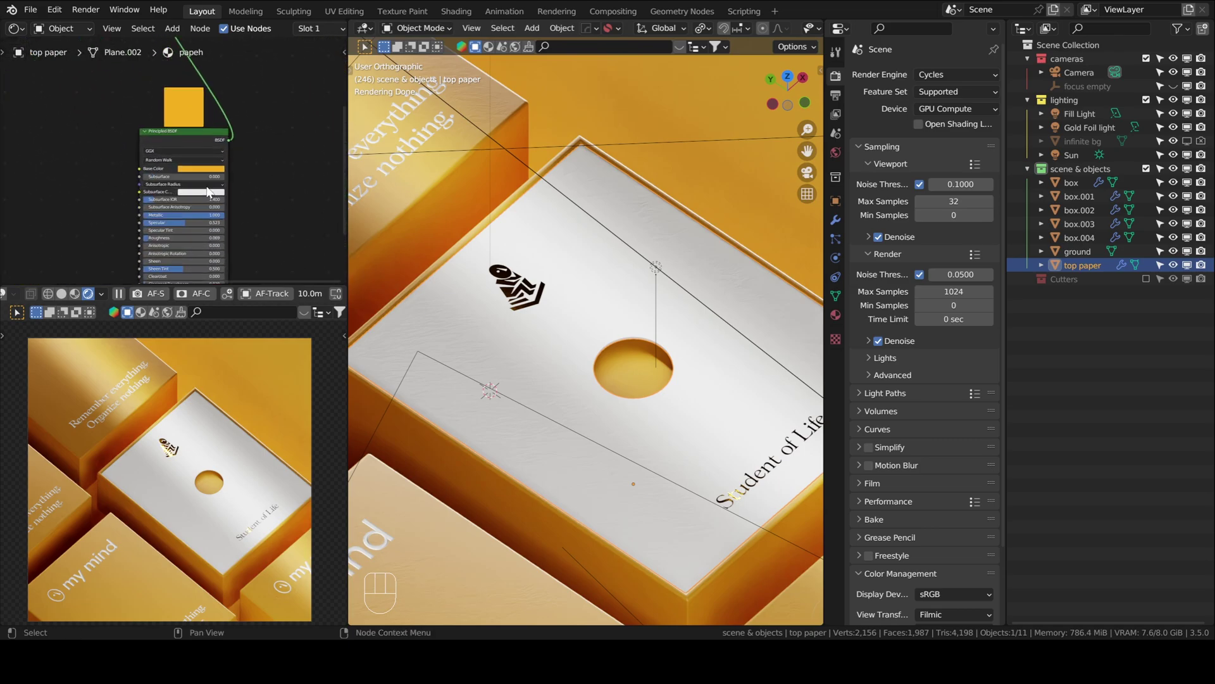
pyautogui.scroll(2, 205, 161)
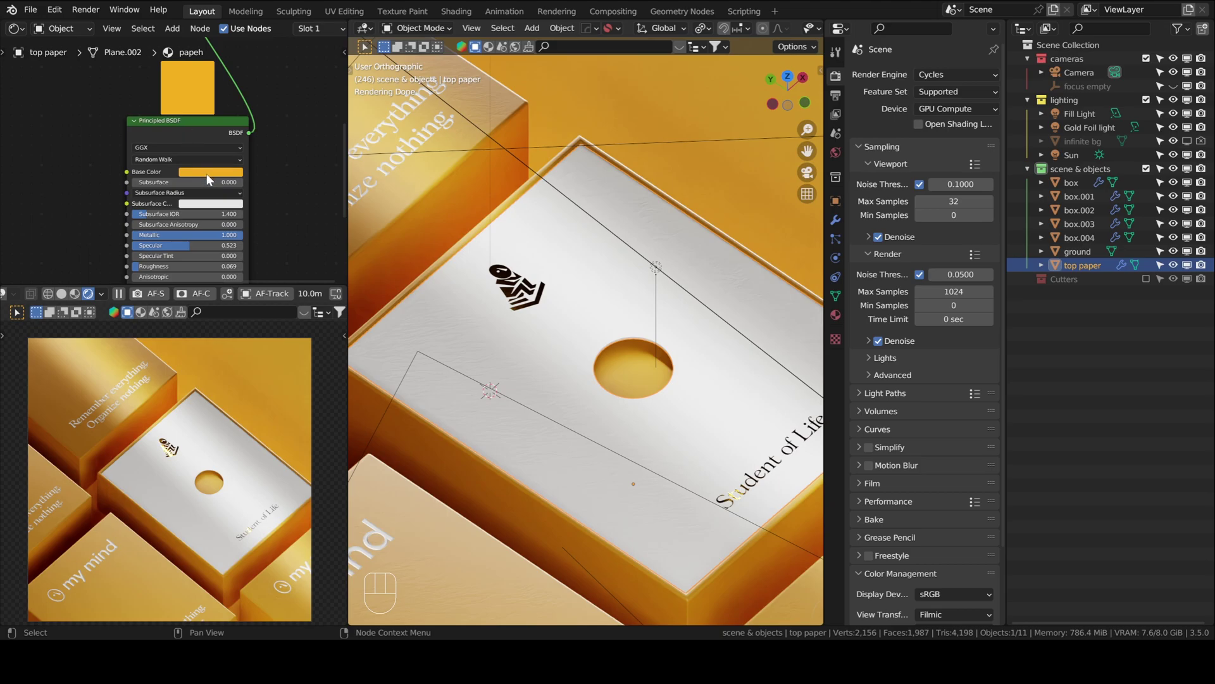
pyautogui.keyDown('alt'); pyautogui.keyDown('shift'); pyautogui.moveTo(295, 200); pyautogui.dragTo(268, 169, button='middle'); pyautogui.keyUp('shift'); pyautogui.keyUp('alt')
pyautogui.keyDown('alt'); pyautogui.keyDown('shift'); pyautogui.moveTo(221, 217); pyautogui.dragTo(220, 173, button='middle'); pyautogui.keyUp('shift'); pyautogui.keyUp('alt')
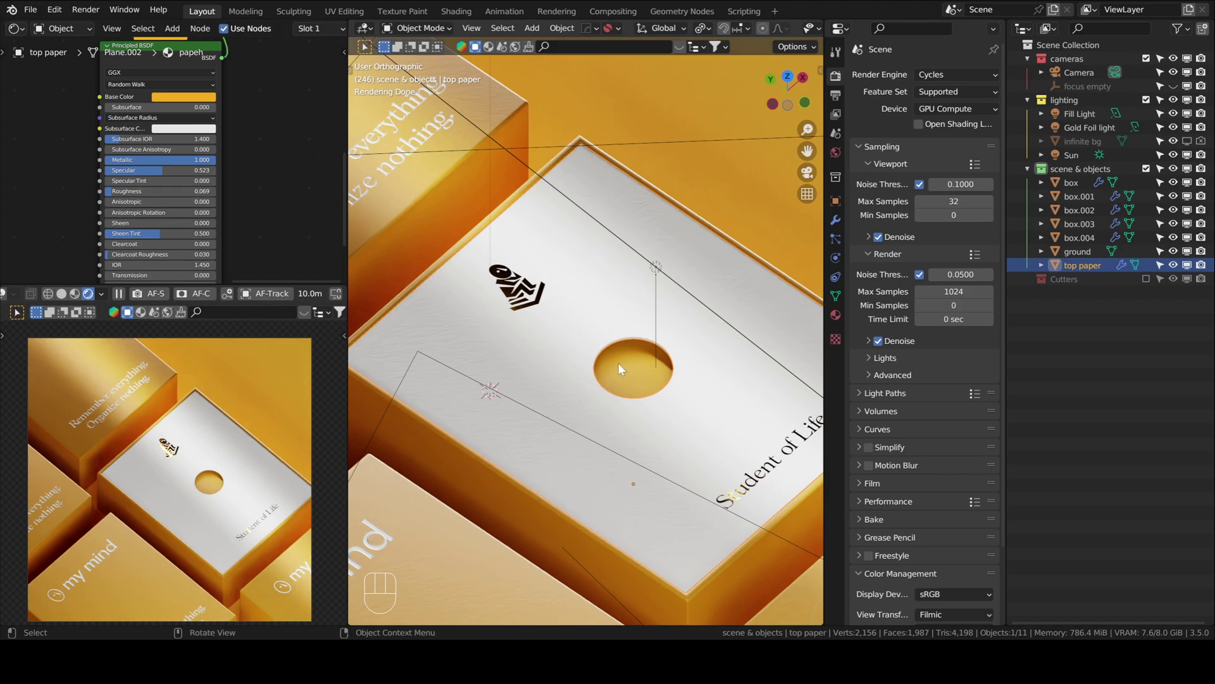
# Examine the gold foil logo's reflections from several viewing angles and in a close-up of the camera view.
pyautogui.press('alt')
pyautogui.keyDown('alt'); pyautogui.moveTo(600, 362); pyautogui.dragTo(548, 293); pyautogui.keyUp('alt')
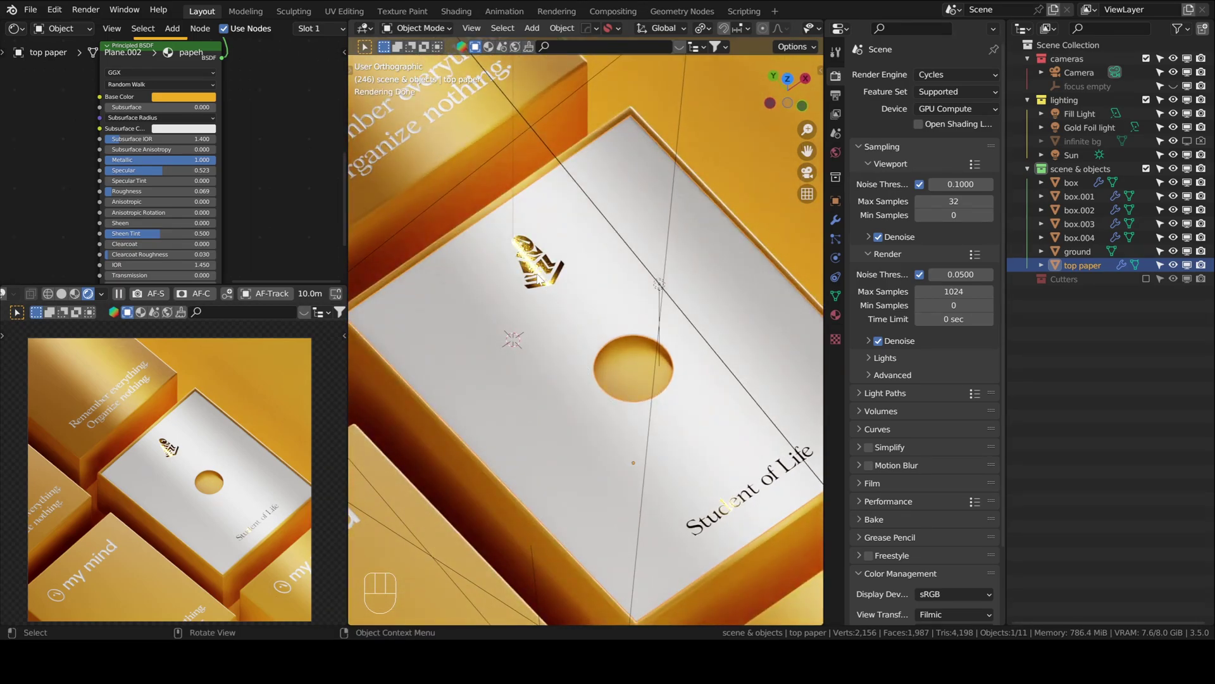
pyautogui.scroll(10, 141, 450)
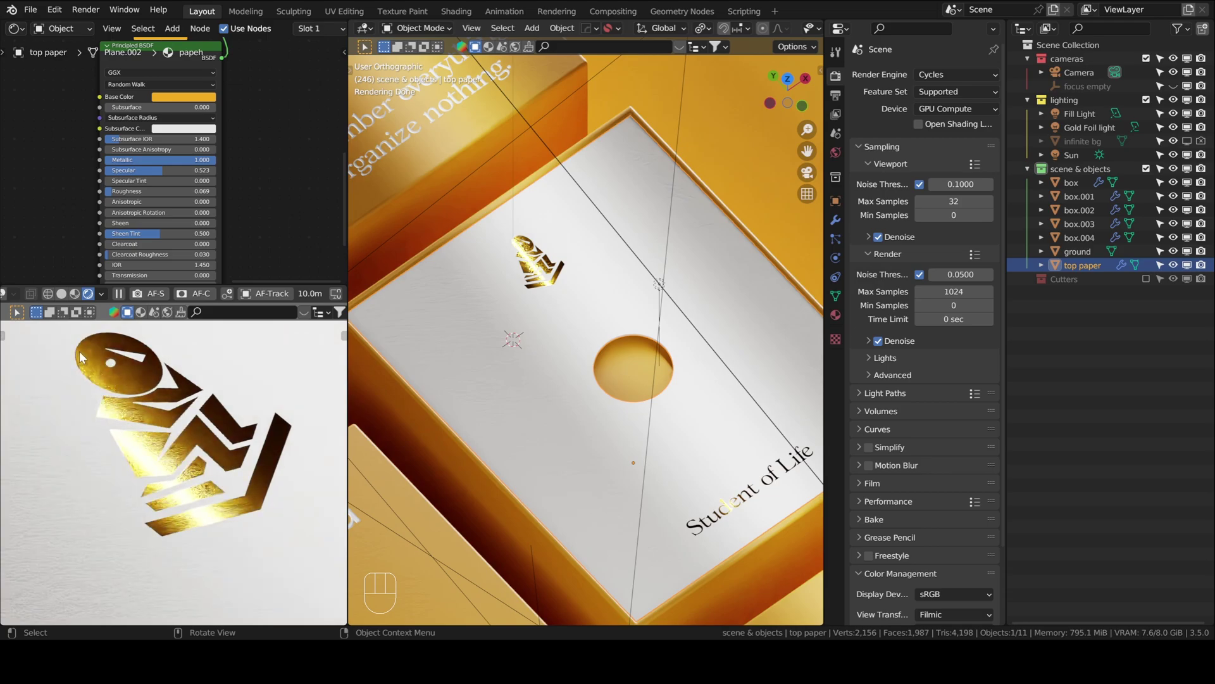
pyautogui.scroll(-5, 577, 419)
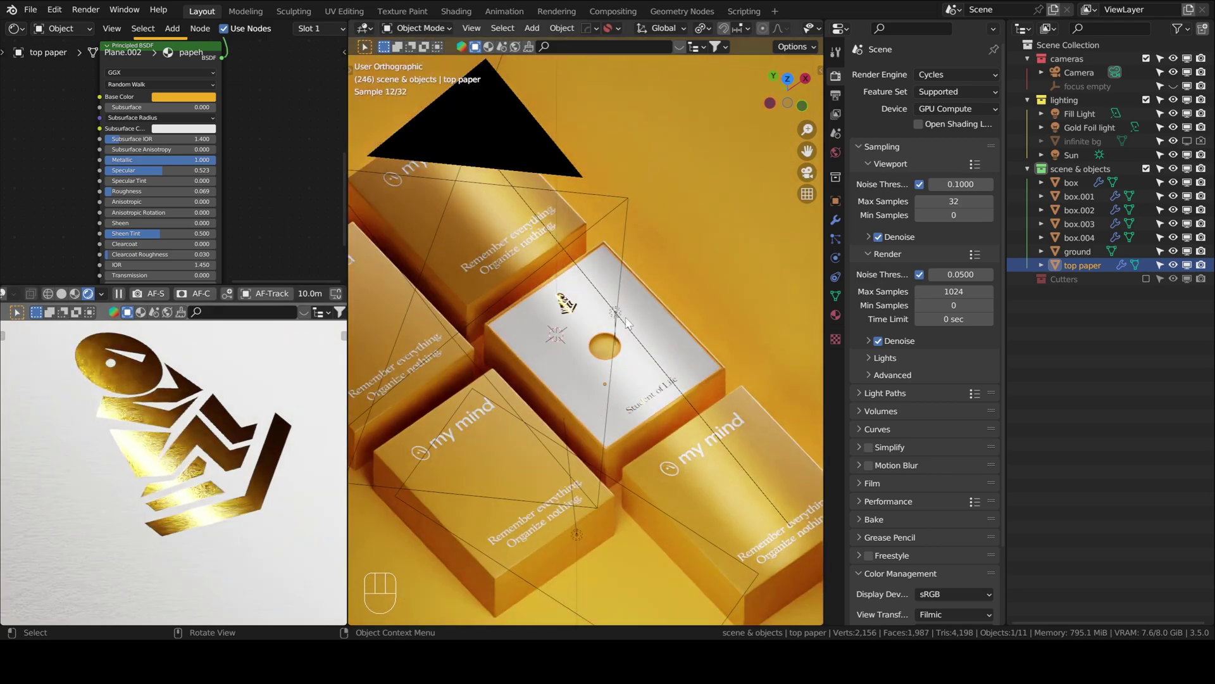
pyautogui.moveTo(648, 313); pyautogui.dragTo(636, 298, button='middle')
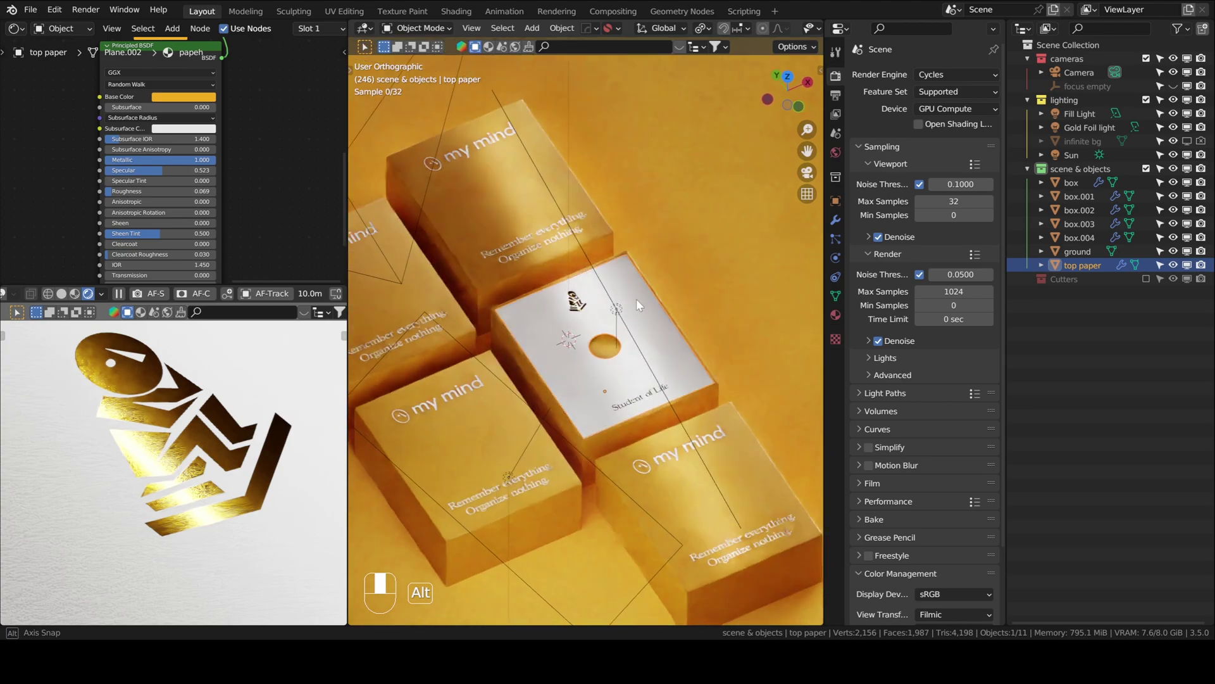
pyautogui.scroll(3, 624, 320)
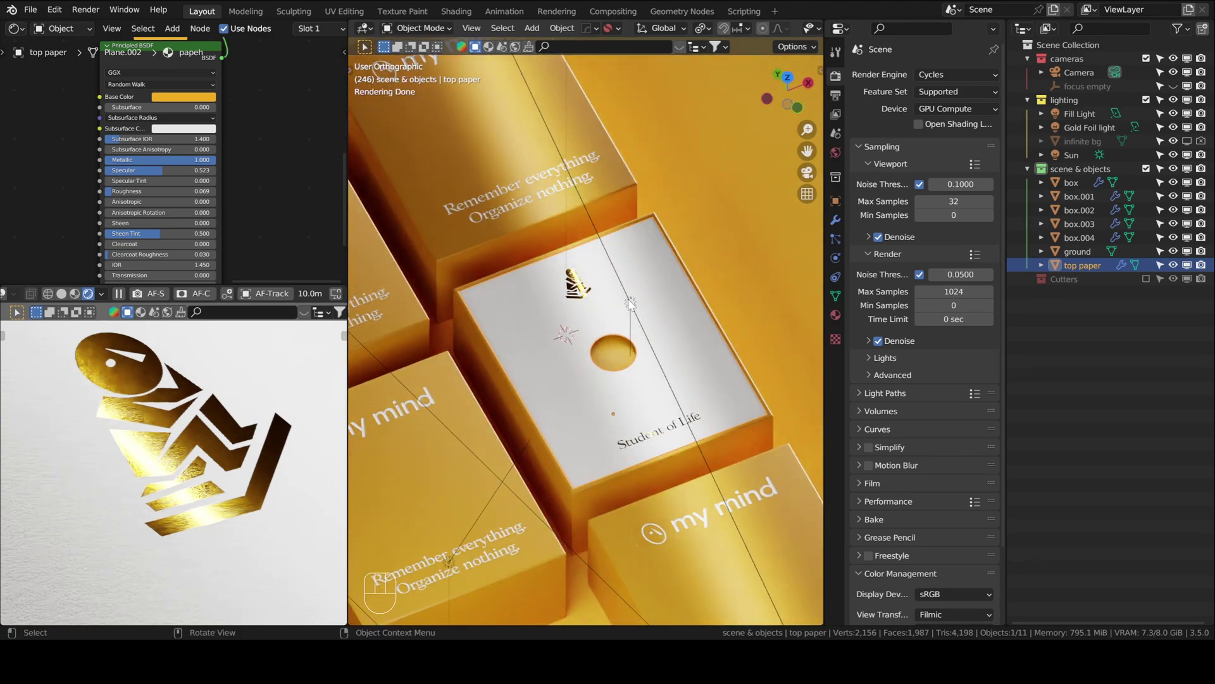
# Select the Gold Foil light above the box and inspect its narrow shape from the top orthographic view.
pyautogui.click(630, 304)
pyautogui.scroll(2, 642, 303)
pyautogui.keyDown('alt'); pyautogui.keyDown('shift'); pyautogui.moveTo(642, 303); pyautogui.dragTo(592, 344); pyautogui.keyUp('shift'); pyautogui.keyUp('alt')
pyautogui.scroll(7, 619, 345)
pyautogui.scroll(2, 561, 374)
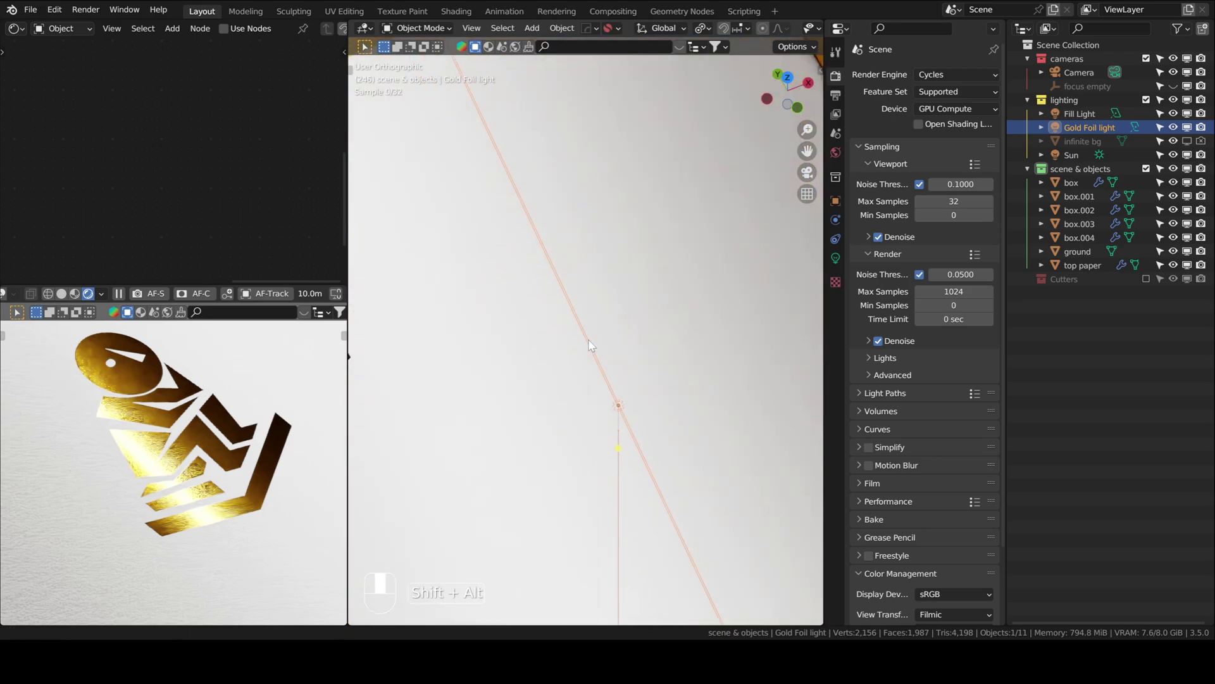
pyautogui.scroll(7, 584, 345)
pyautogui.scroll(7, 586, 345)
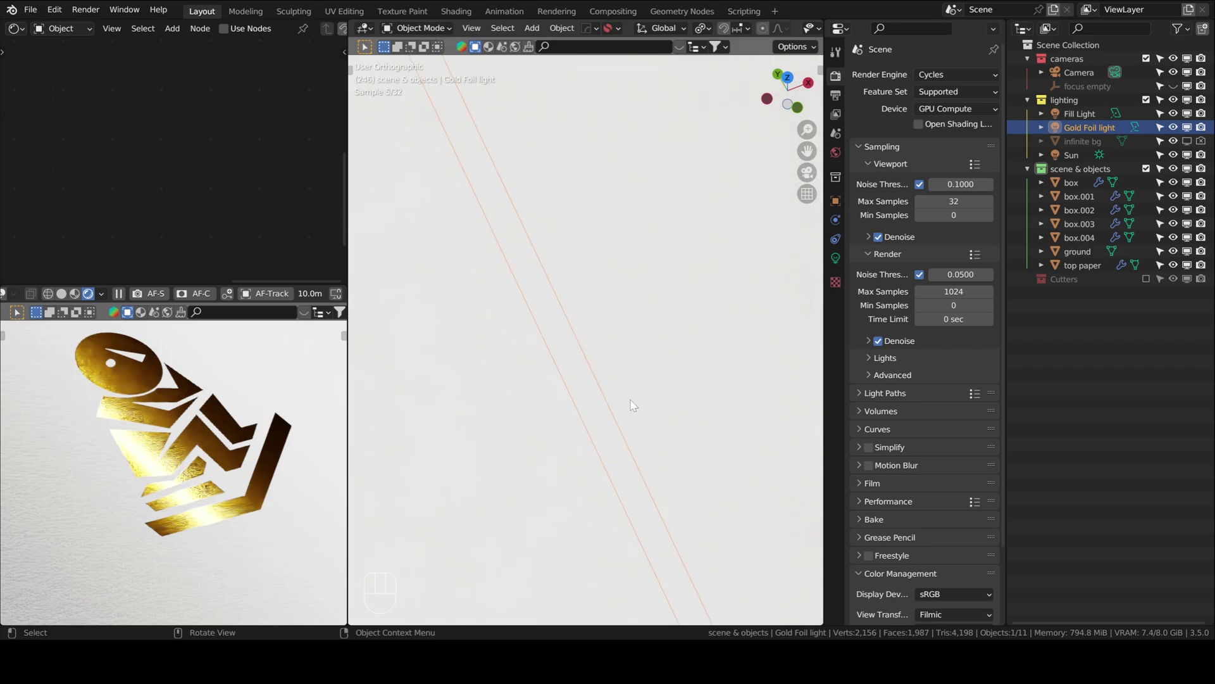
pyautogui.moveTo(632, 406); pyautogui.dragTo(630, 410, button='middle')
pyautogui.click(787, 78)
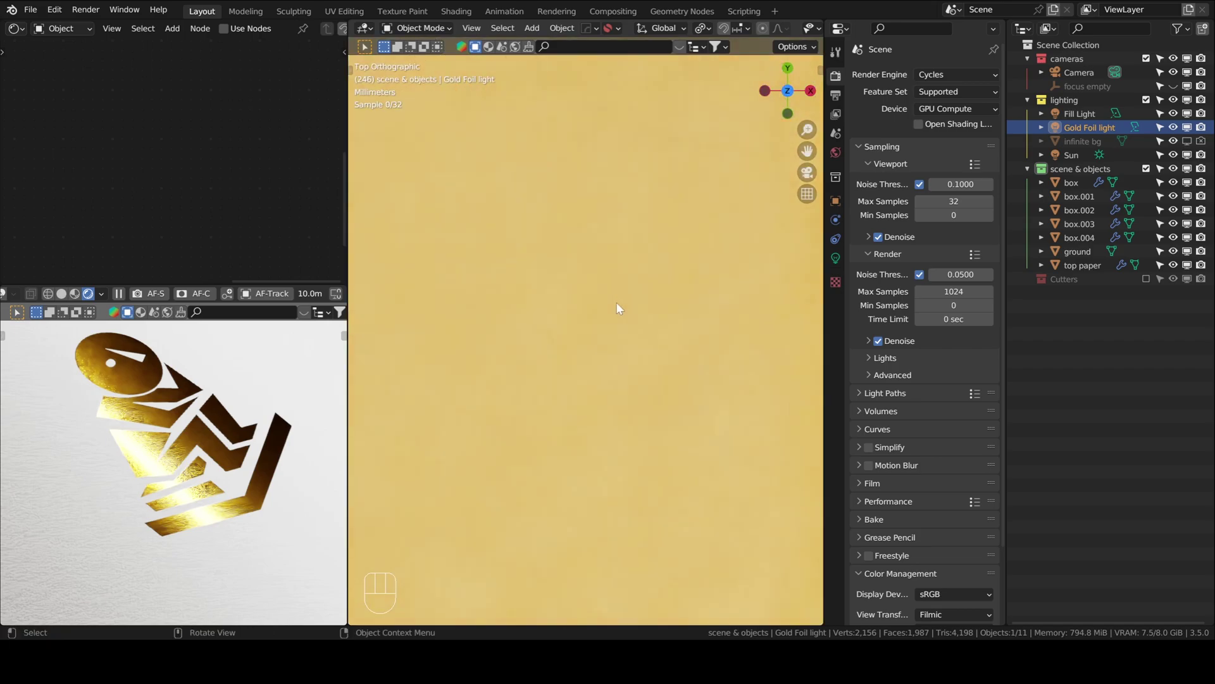
pyautogui.scroll(-12, 617, 302)
pyautogui.keyDown('alt'); pyautogui.keyDown('shift'); pyautogui.moveTo(617, 302); pyautogui.dragTo(474, 374); pyautogui.keyUp('shift'); pyautogui.keyUp('alt')
pyautogui.scroll(10, 608, 358)
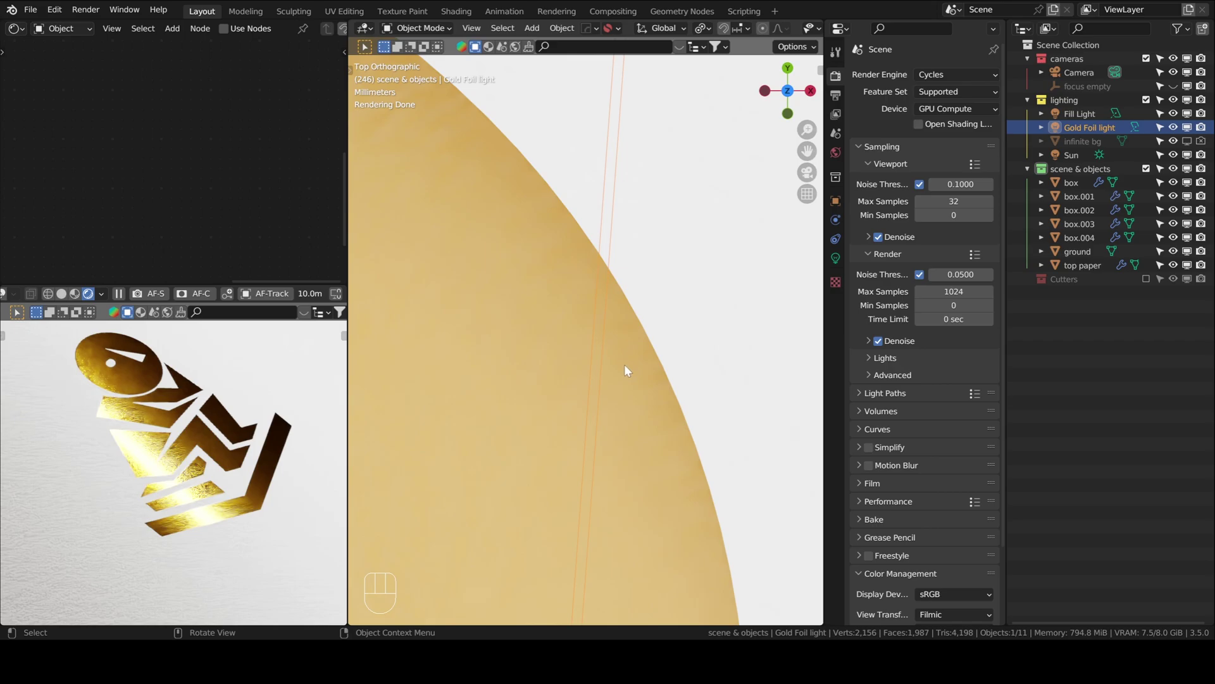
pyautogui.scroll(-4, 627, 369)
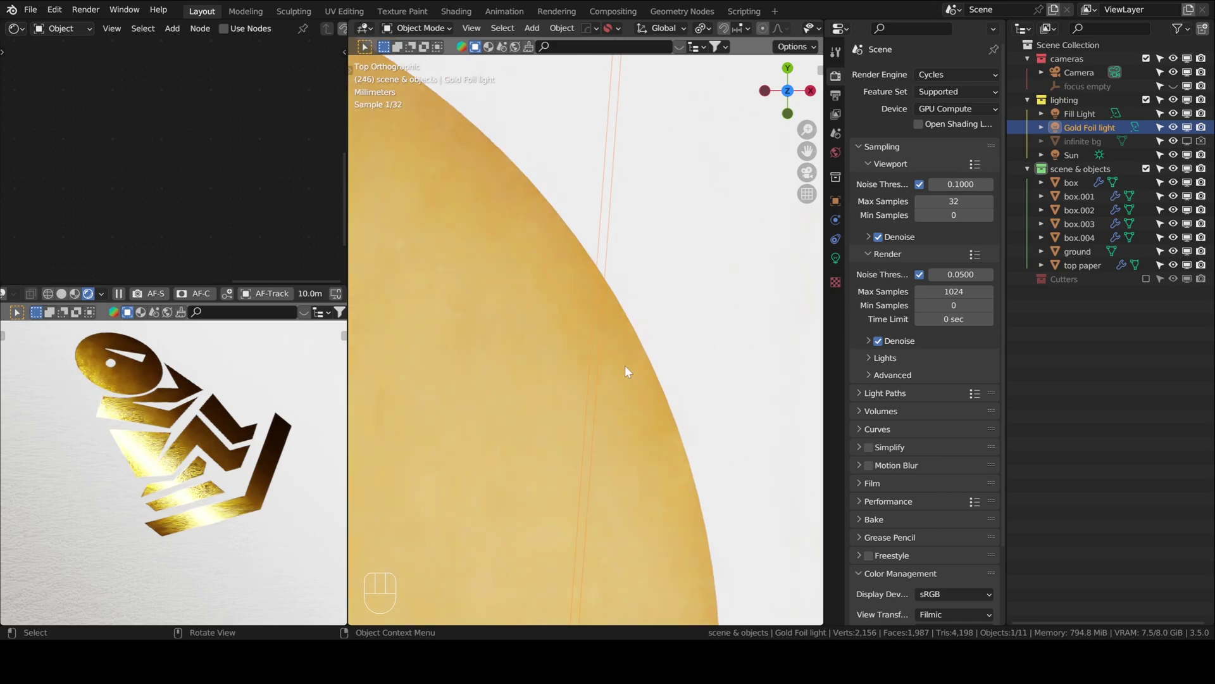
# Display the Gold Foil light's area light settings and review its placement across the paper from above.
pyautogui.click(835, 258)
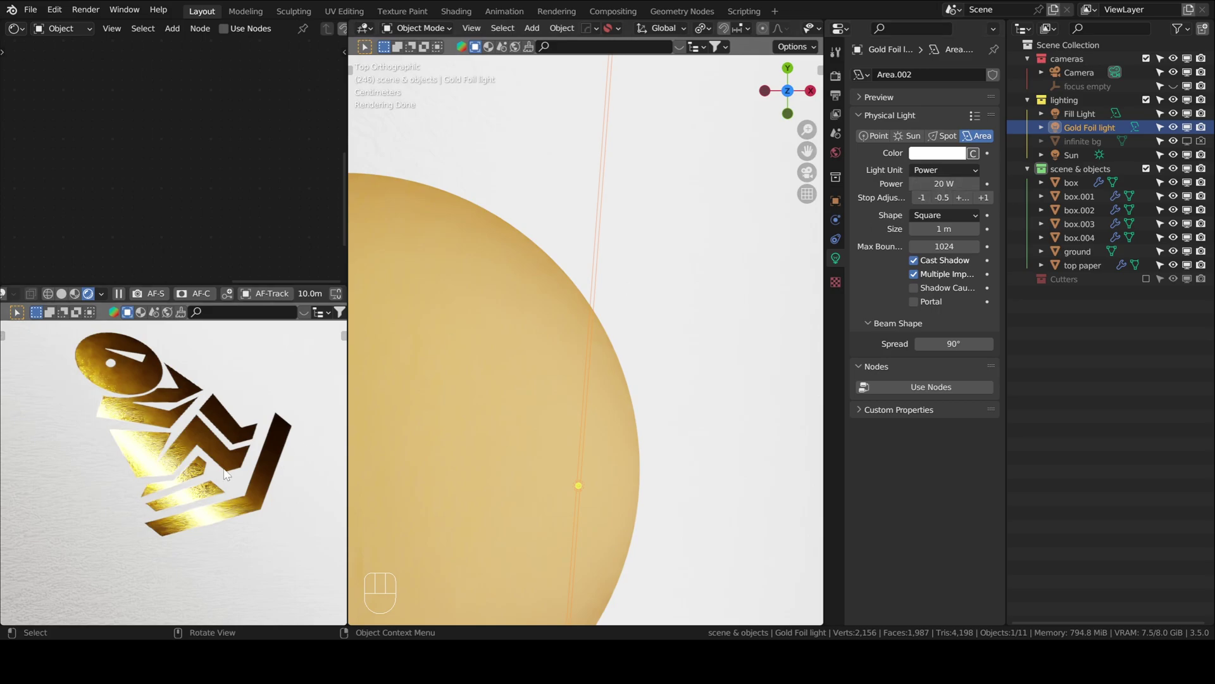
pyautogui.scroll(-3, 226, 475)
pyautogui.scroll(-10, 592, 402)
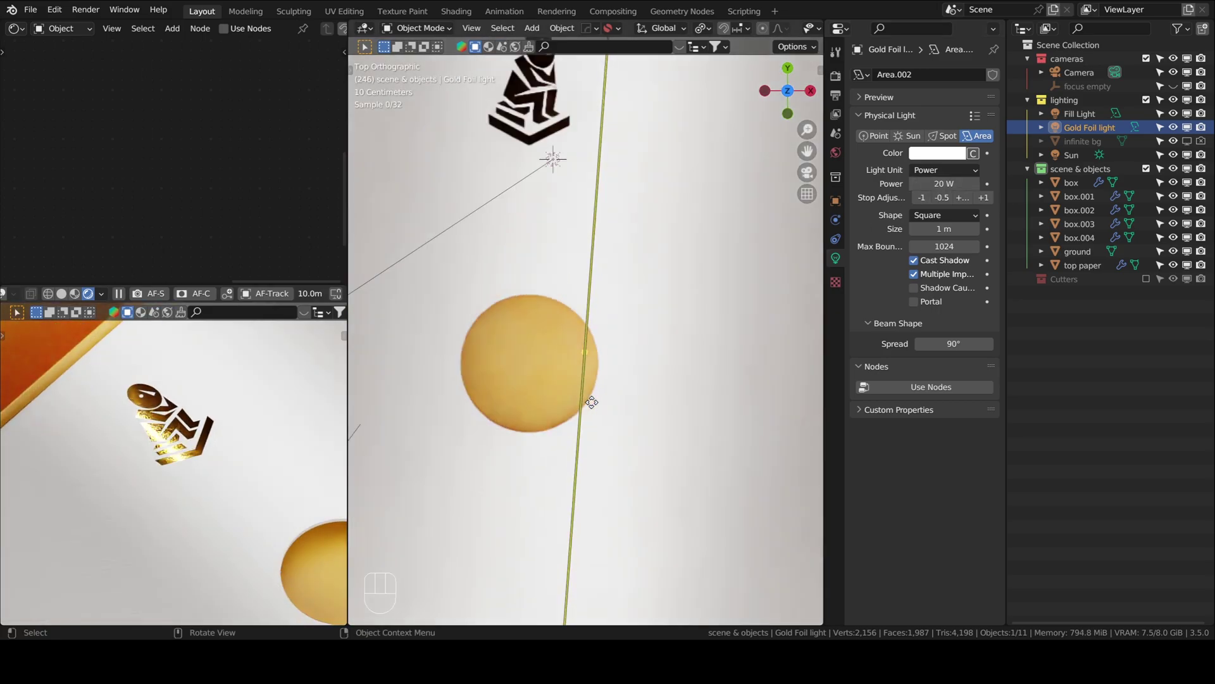
pyautogui.scroll(-2, 592, 402)
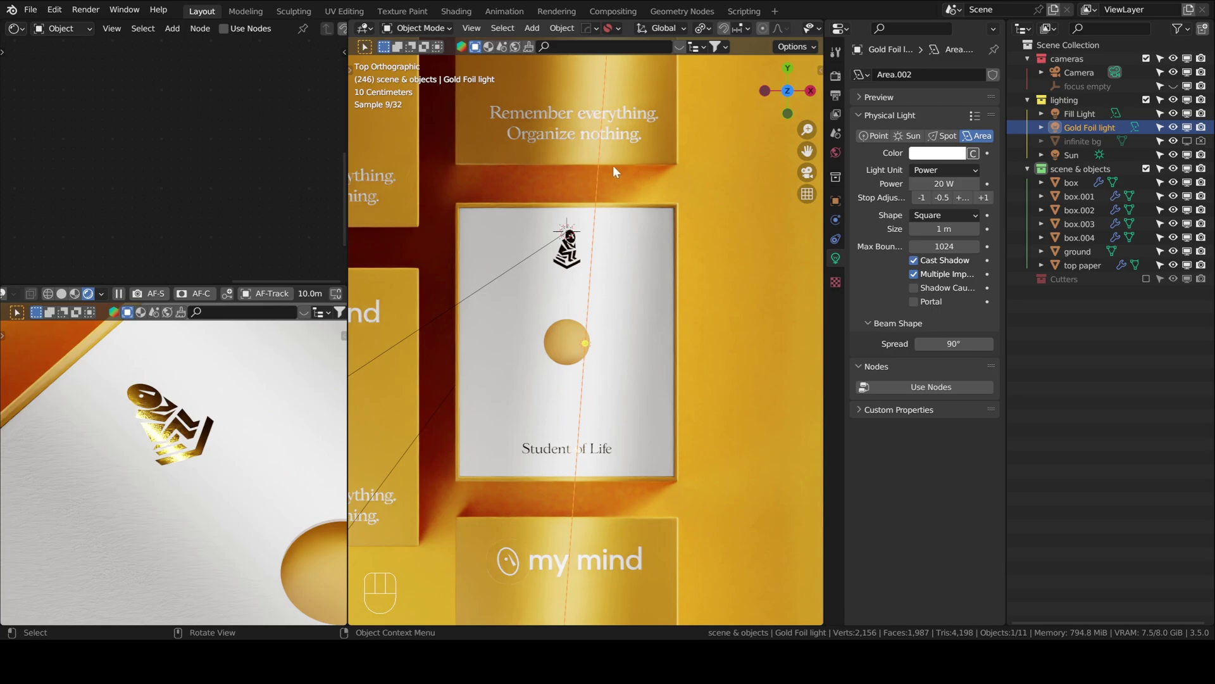
pyautogui.keyDown('shift'); pyautogui.moveTo(637, 395); pyautogui.dragTo(649, 328, button='middle'); pyautogui.keyUp('shift')
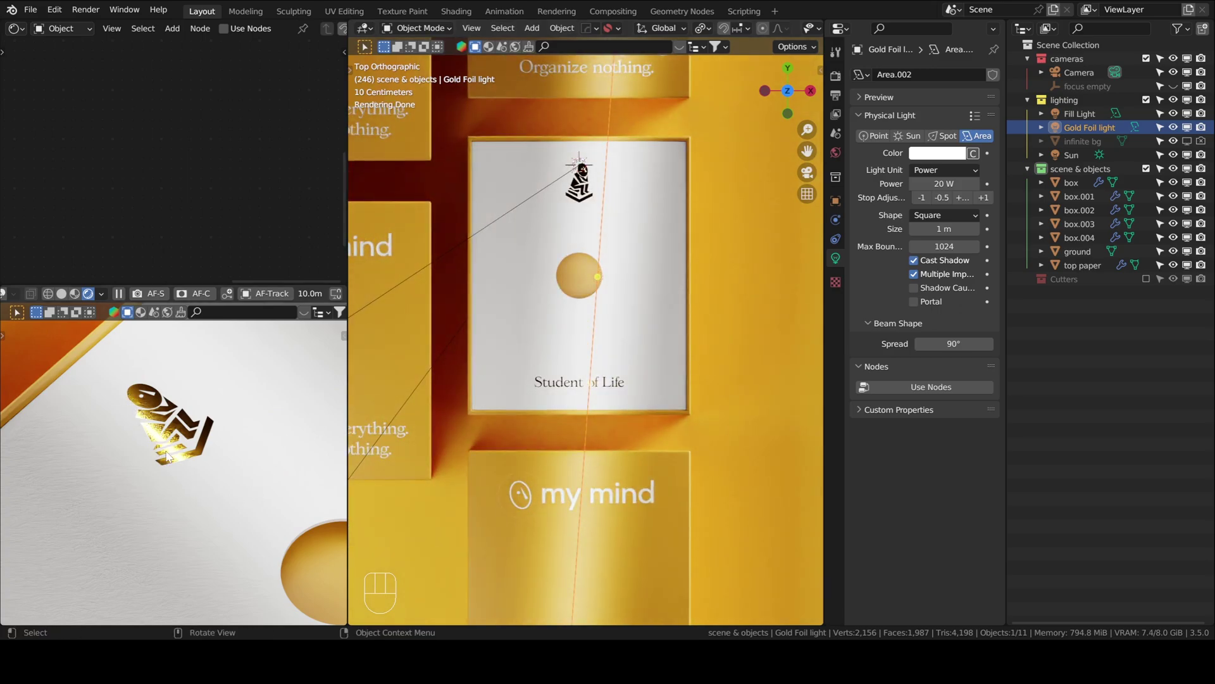
# Inspect the "Student of Life" lettering up close in the camera view, then compare it with the whole box arrangement.
pyautogui.keyDown('alt'); pyautogui.keyDown('shift'); pyautogui.moveTo(285, 577); pyautogui.dragTo(180, 446, button='middle'); pyautogui.keyUp('shift'); pyautogui.keyUp('alt')
pyautogui.scroll(-3, 195, 462)
pyautogui.keyDown('alt'); pyautogui.keyDown('shift'); pyautogui.moveTo(250, 533); pyautogui.dragTo(135, 439, button='middle'); pyautogui.keyUp('shift'); pyautogui.keyUp('alt')
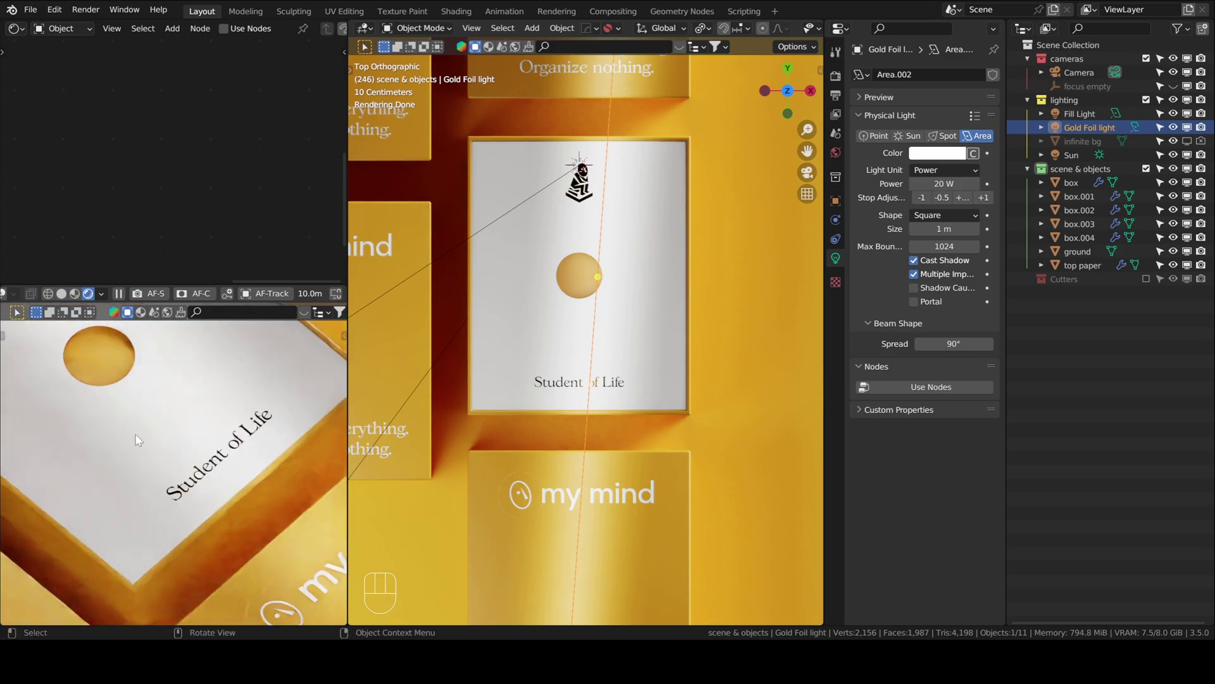
pyautogui.scroll(8, 233, 466)
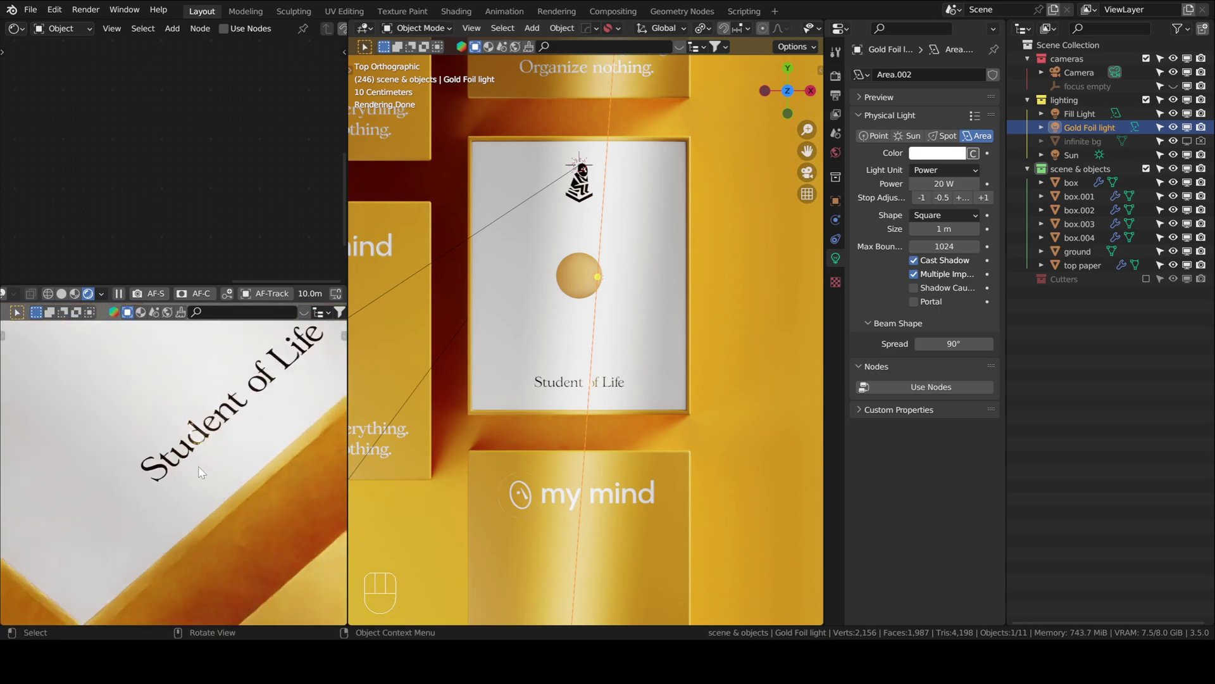
pyautogui.scroll(-8, 216, 420)
pyautogui.keyDown('alt'); pyautogui.keyDown('shift'); pyautogui.moveTo(158, 443); pyautogui.dragTo(246, 579, button='middle'); pyautogui.keyUp('shift'); pyautogui.keyUp('alt')
pyautogui.keyDown('alt'); pyautogui.keyDown('shift'); pyautogui.moveTo(182, 464); pyautogui.dragTo(126, 409, button='middle'); pyautogui.keyUp('shift'); pyautogui.keyUp('alt')
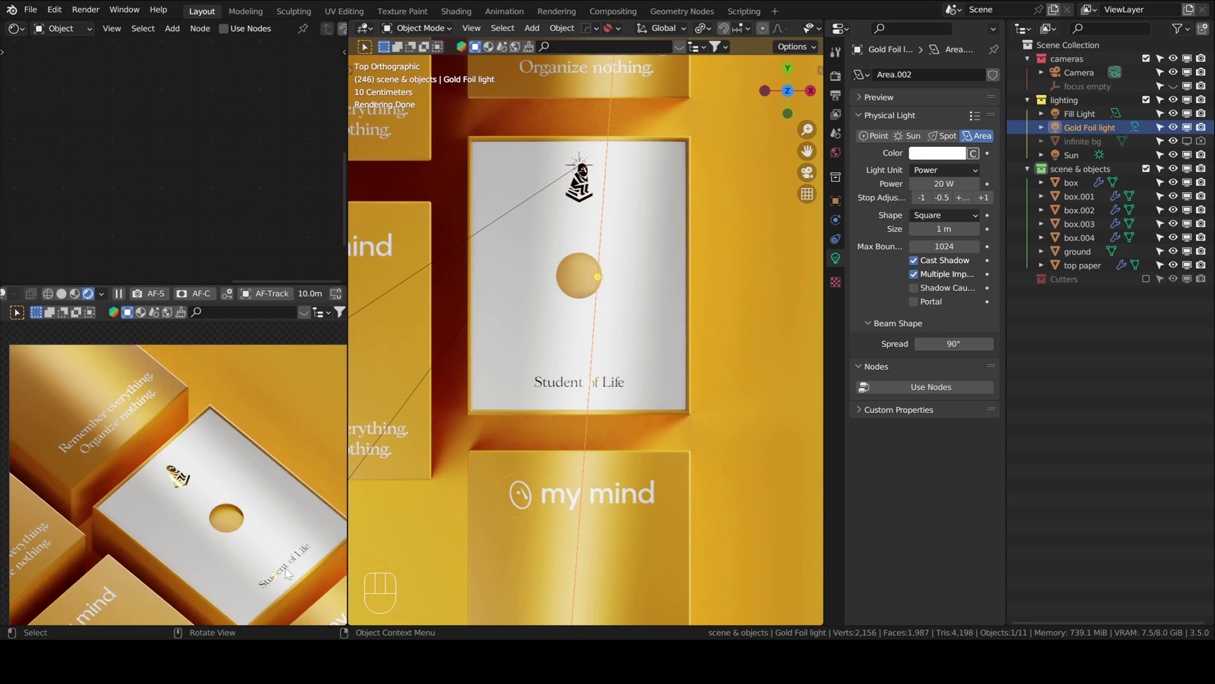
pyautogui.keyDown('alt'); pyautogui.keyDown('shift'); pyautogui.moveTo(220, 517); pyautogui.dragTo(212, 465, button='middle'); pyautogui.keyUp('shift'); pyautogui.keyUp('alt')
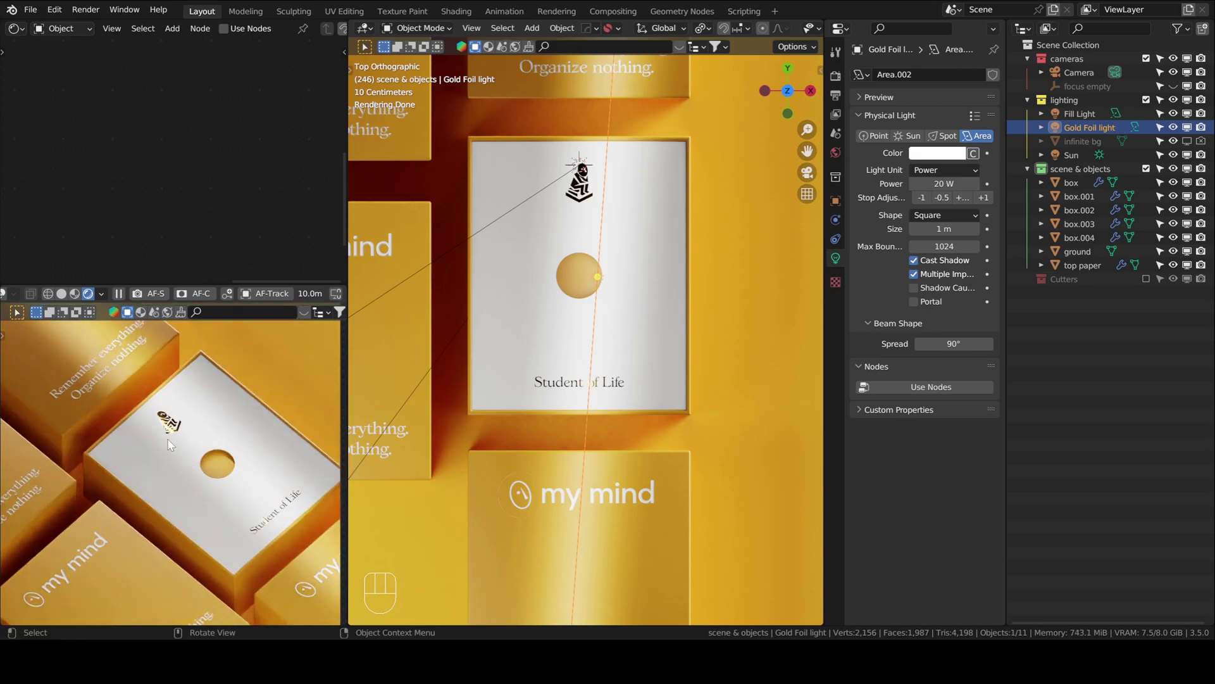